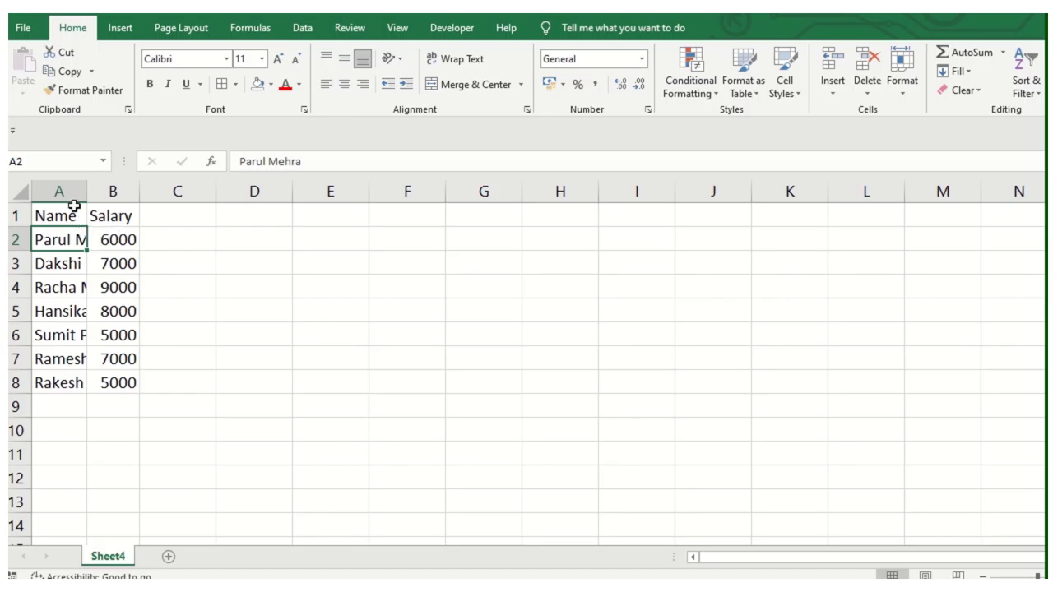
AutoFit column A so the full employee names show, then return to cell A1
{"action": "left_click", "coordinate": [20, 189]}
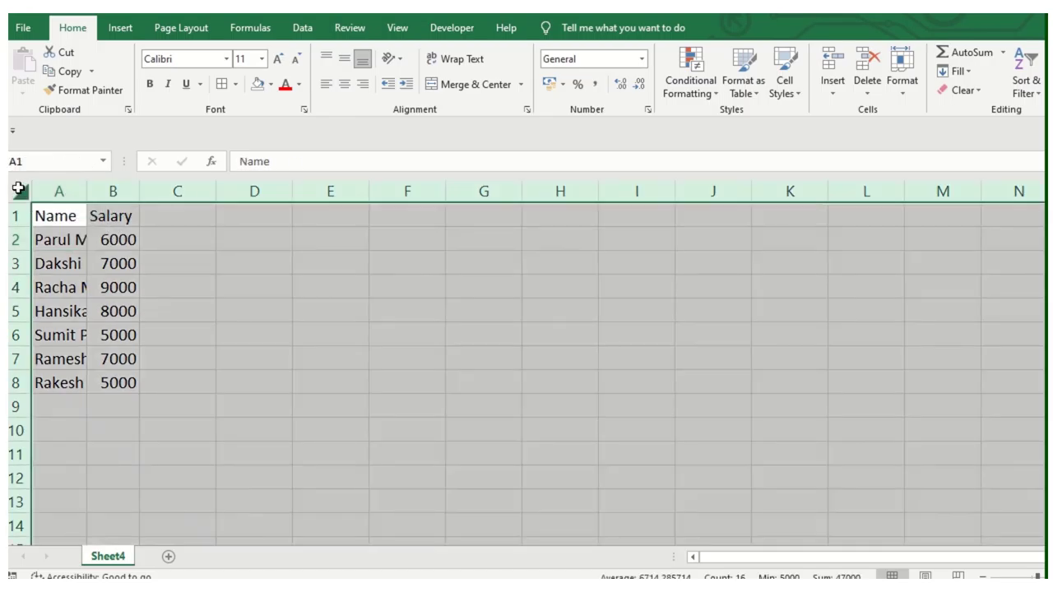
{"action": "double_click", "coordinate": [88, 190]}
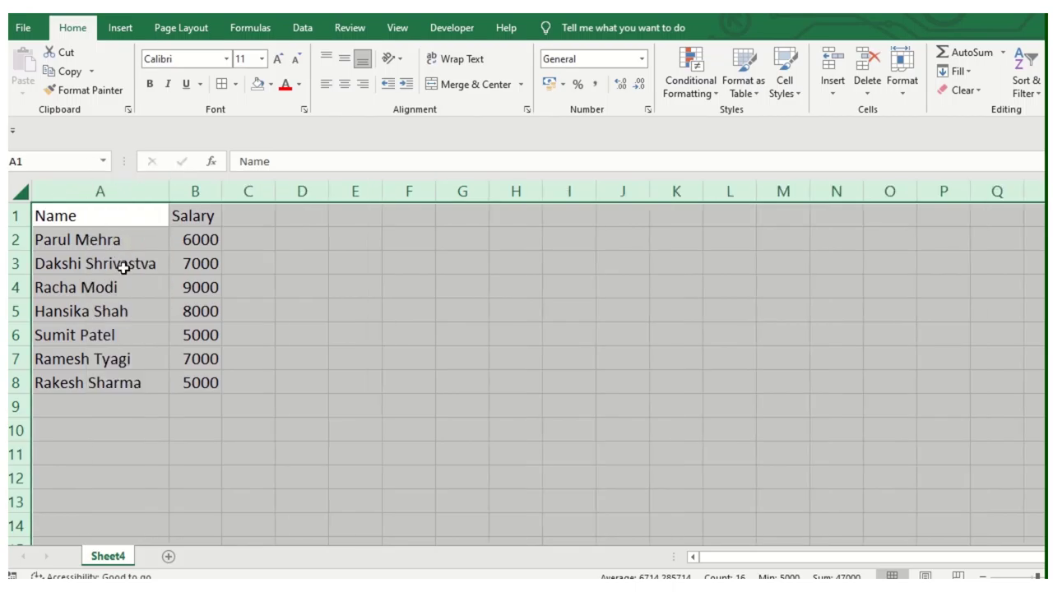
{"action": "left_click", "coordinate": [137, 264]}
{"action": "left_click", "coordinate": [109, 212]}
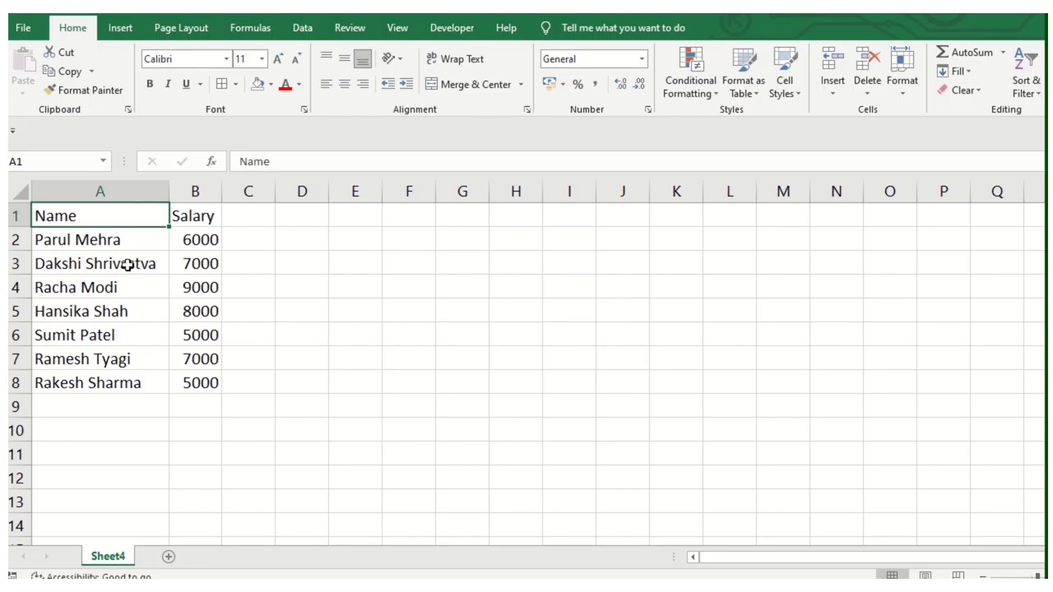
Convert the Name and Salary list into a table with headers named SalaryTable
{"action": "key", "text": "ctrl+t"}
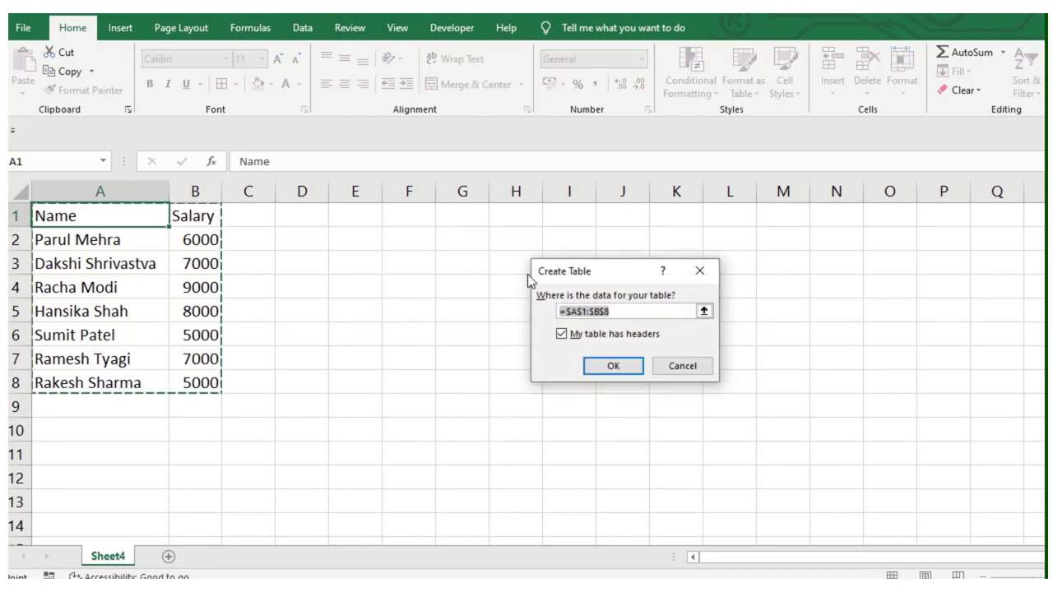
{"action": "left_click_drag", "start_coordinate": [563, 280], "coordinate": [423, 259]}
{"action": "left_click", "coordinate": [473, 344]}
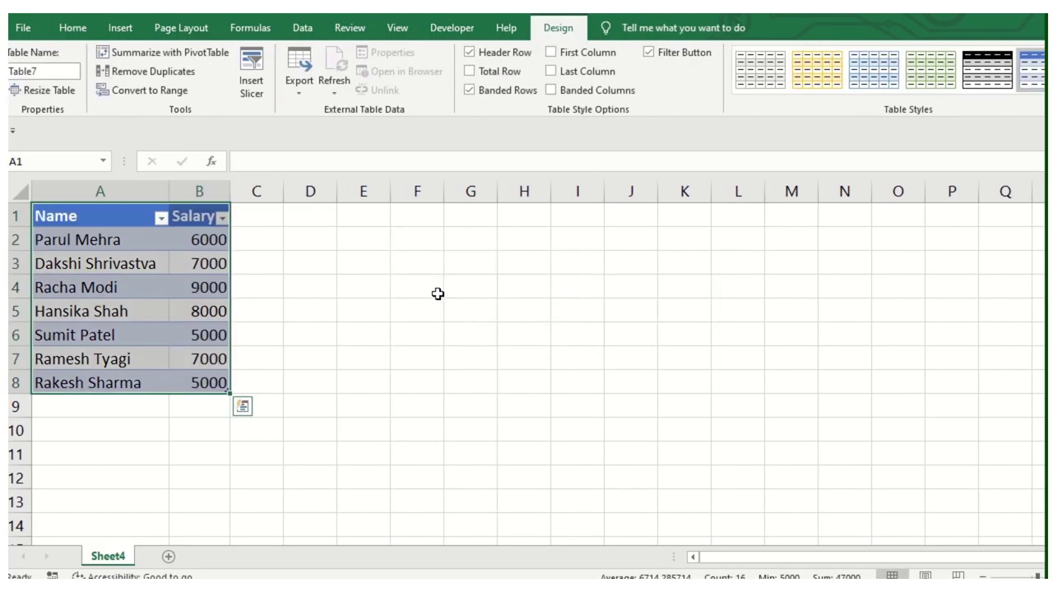
{"action": "left_click_drag", "start_coordinate": [31, 71], "coordinate": [9, 71]}
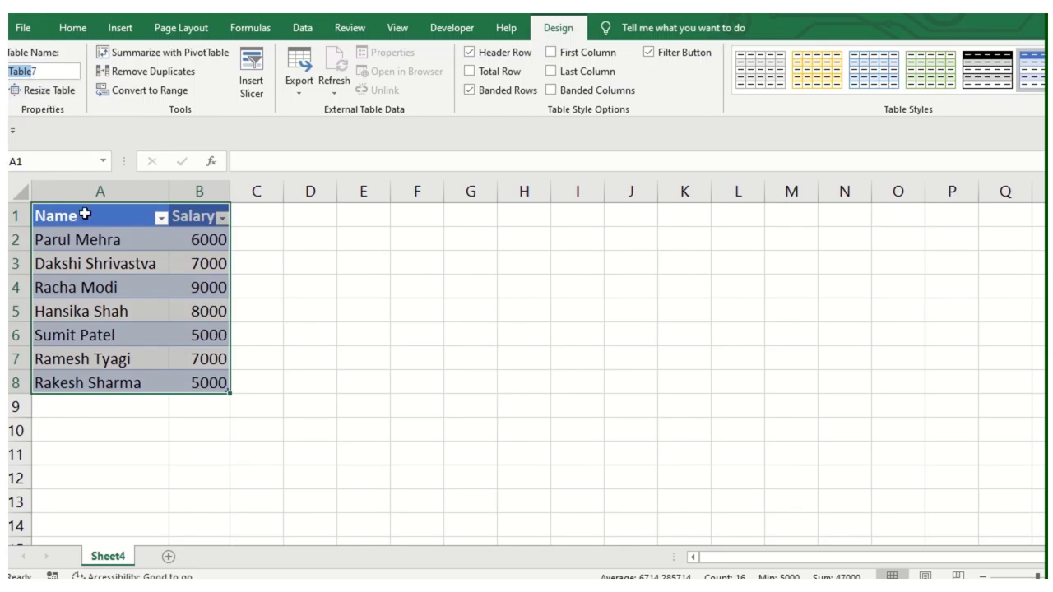
{"action": "type", "text": "Salary"}
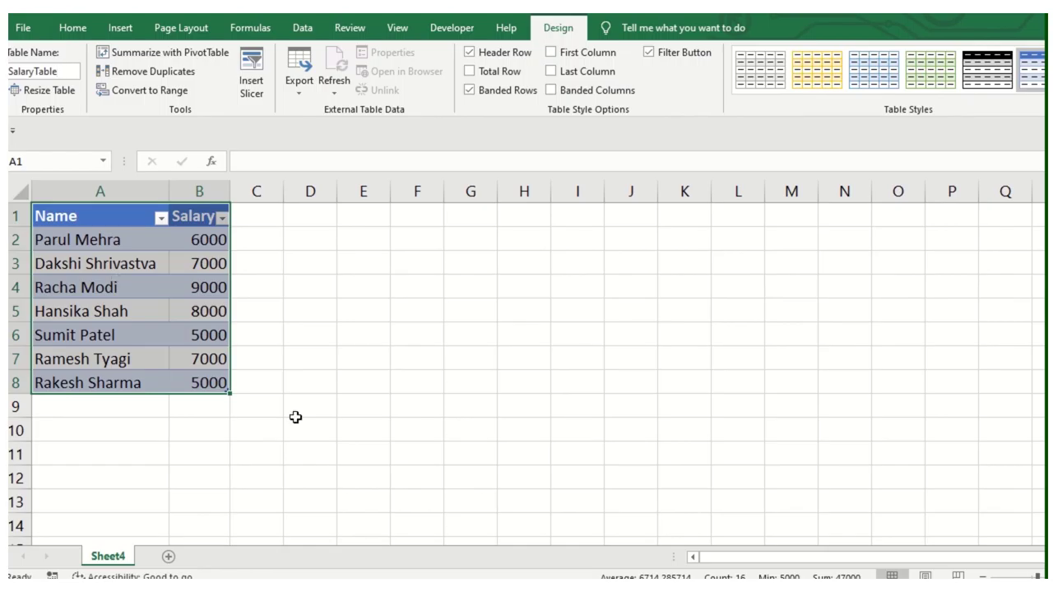
{"action": "left_click", "coordinate": [319, 287]}
Apply the black-header, grey-banded table style to SalaryTable
{"action": "left_click", "coordinate": [146, 265]}
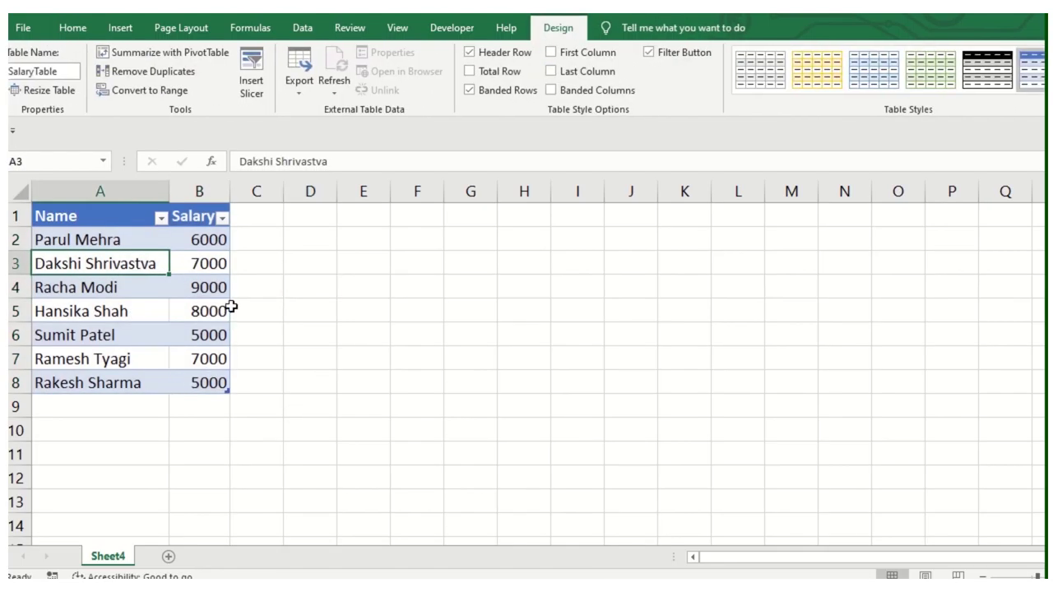
{"action": "left_click", "coordinate": [986, 72]}
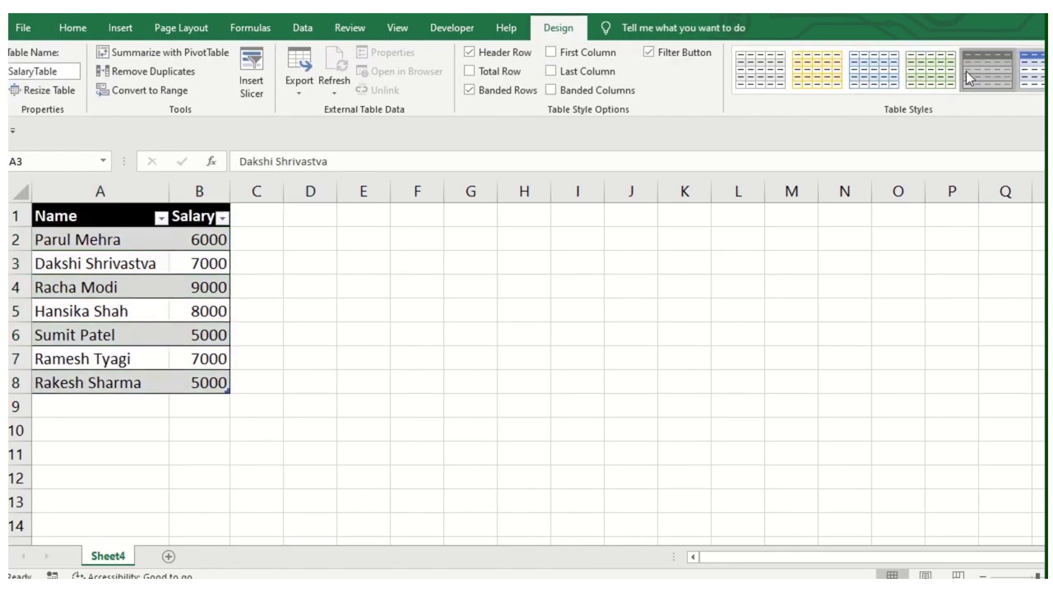
{"action": "left_click", "coordinate": [144, 287]}
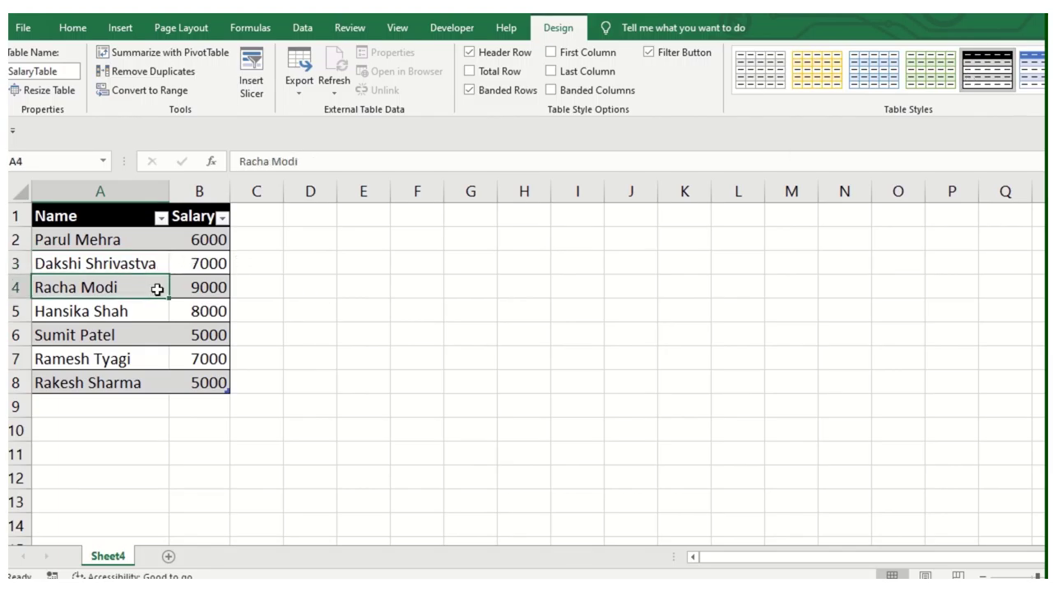
{"action": "left_click", "coordinate": [115, 233]}
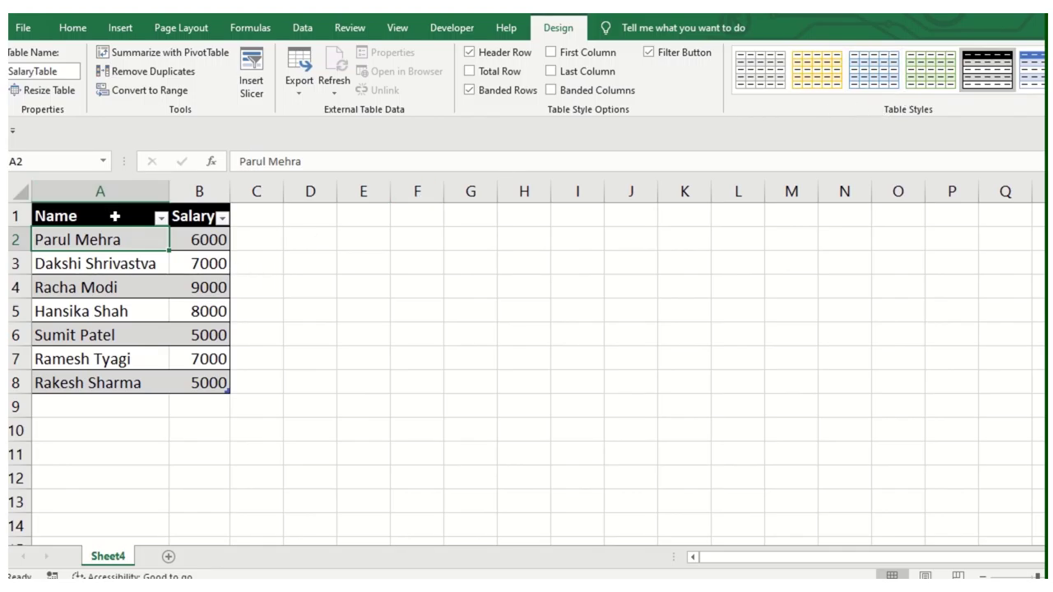
{"action": "left_click_drag", "start_coordinate": [136, 214], "coordinate": [178, 348]}
{"action": "left_click", "coordinate": [433, 328]}
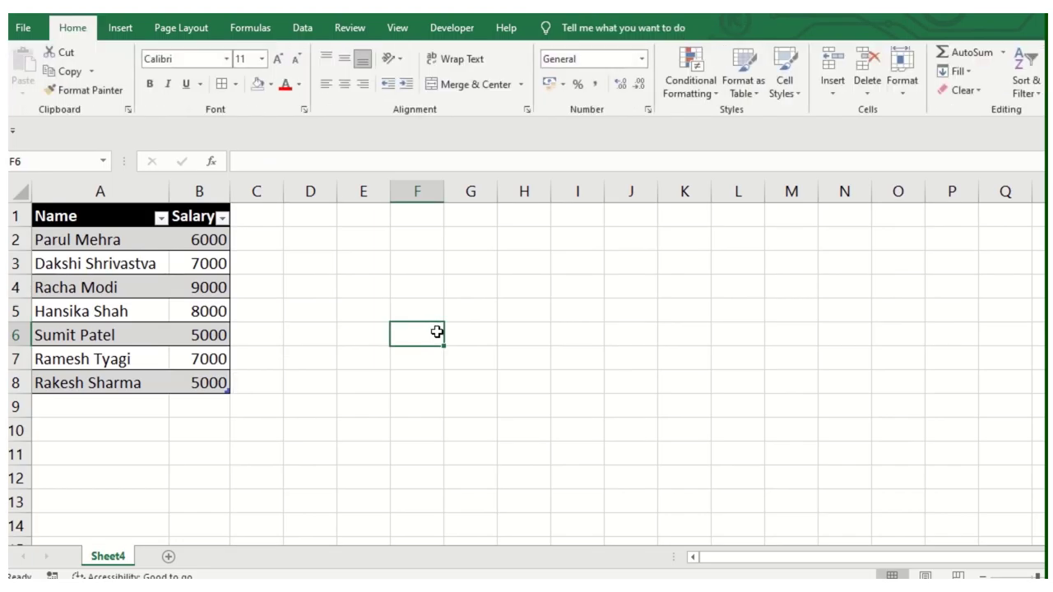
{"action": "key", "text": "ctrl+t"}
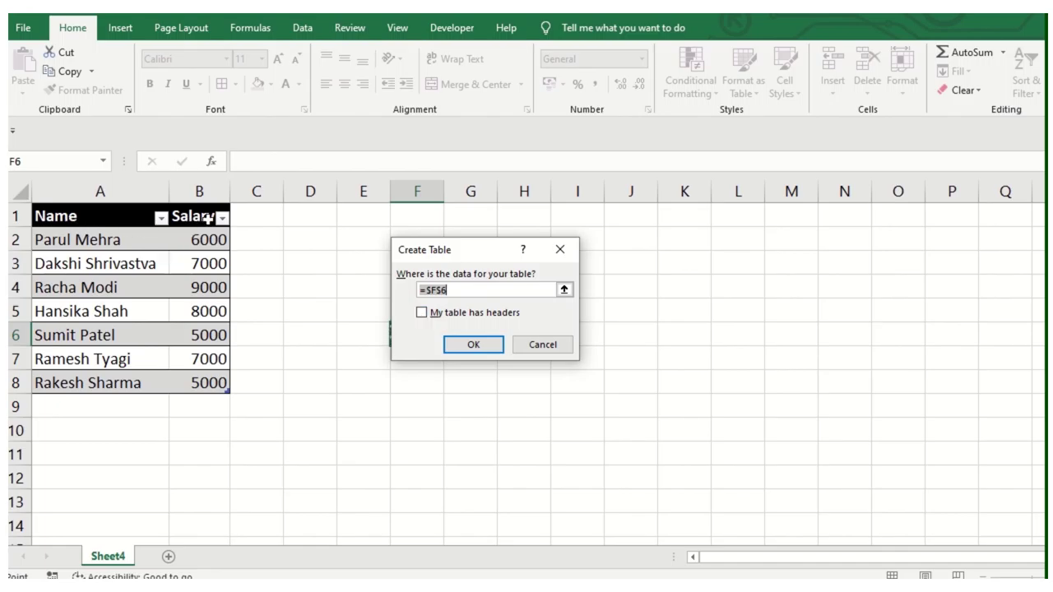
{"action": "left_click", "coordinate": [548, 347]}
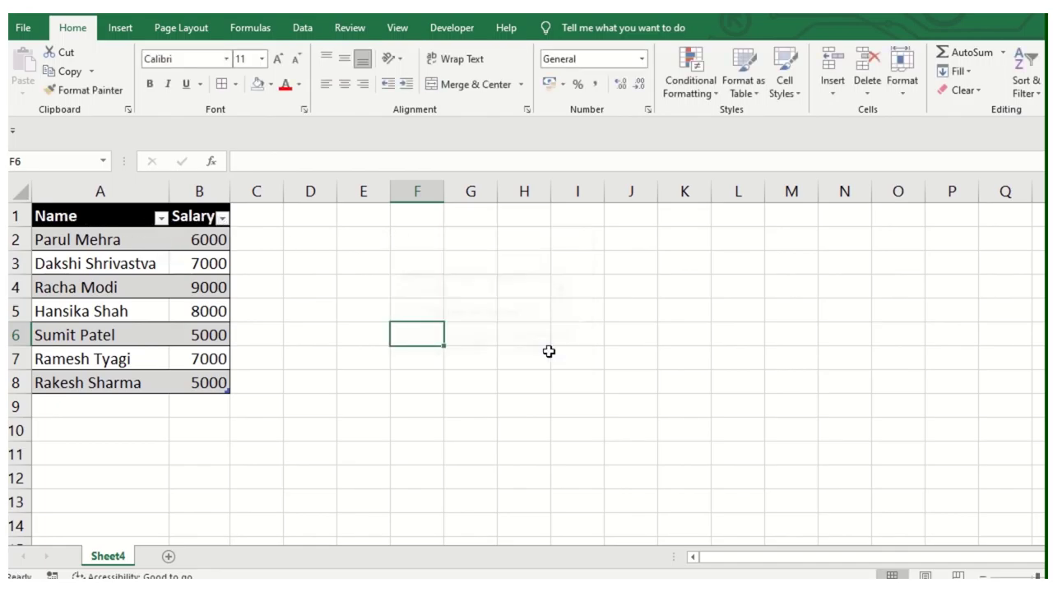
{"action": "left_click", "coordinate": [392, 270]}
{"action": "left_click_drag", "start_coordinate": [146, 219], "coordinate": [202, 380]}
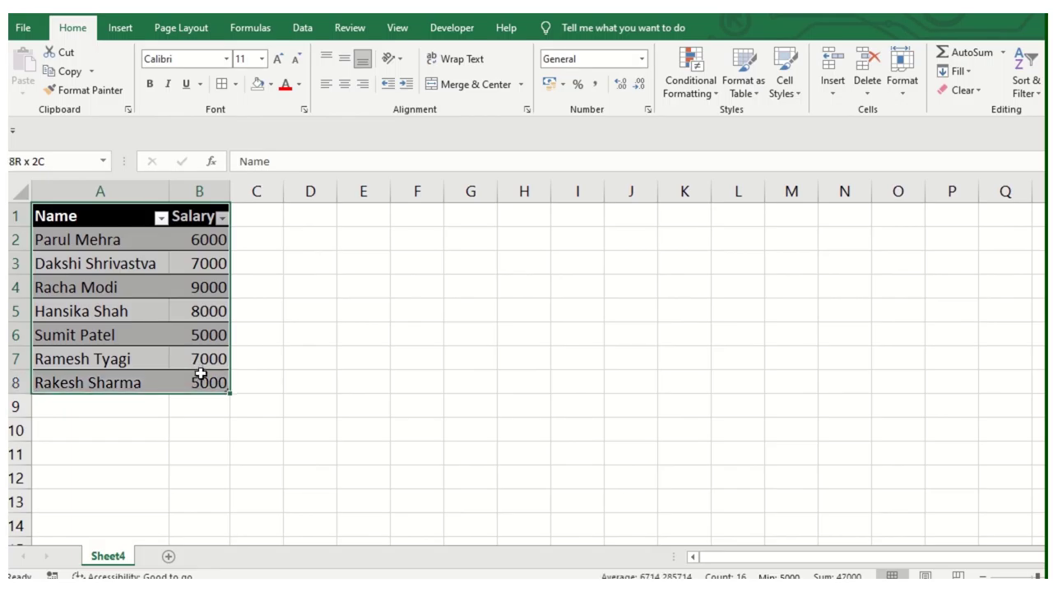
Insert a PivotTable from SalaryTable at cell E3 on the existing worksheet
{"action": "left_click", "coordinate": [120, 27]}
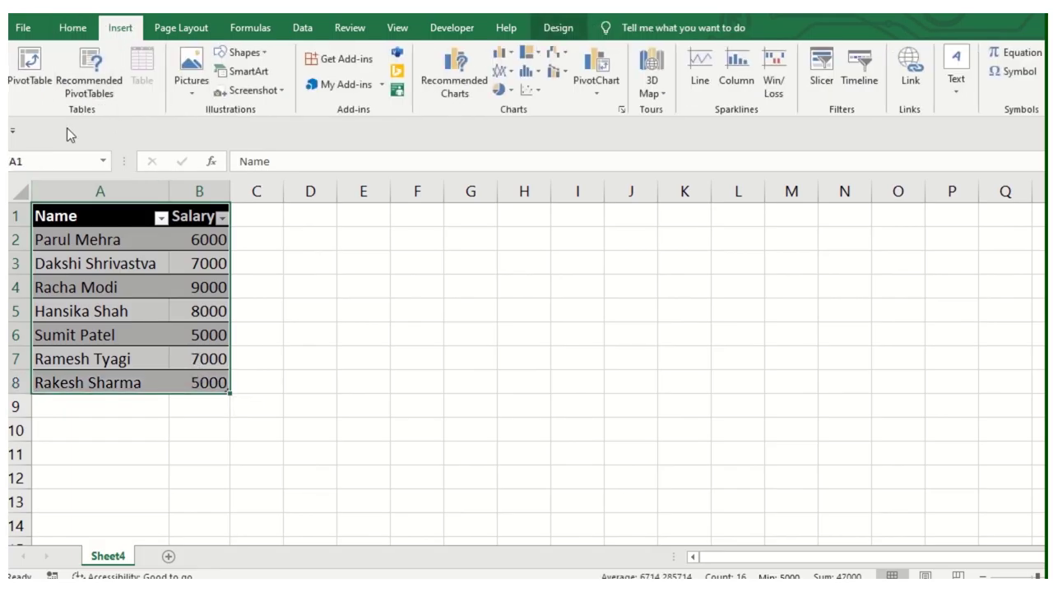
{"action": "left_click", "coordinate": [37, 69]}
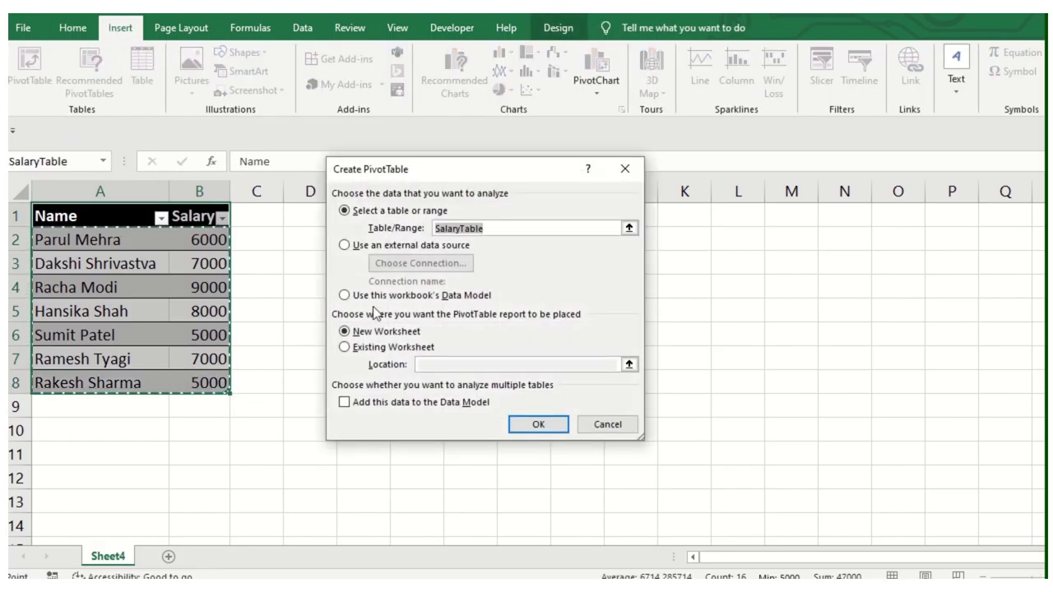
{"action": "left_click_drag", "start_coordinate": [431, 168], "coordinate": [751, 139]}
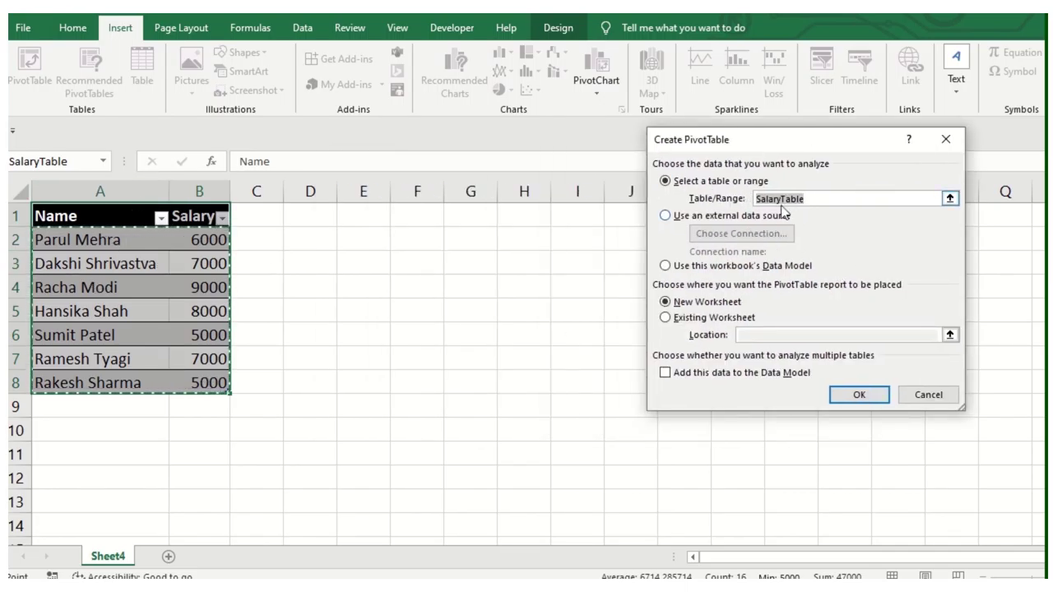
{"action": "left_click", "coordinate": [708, 318]}
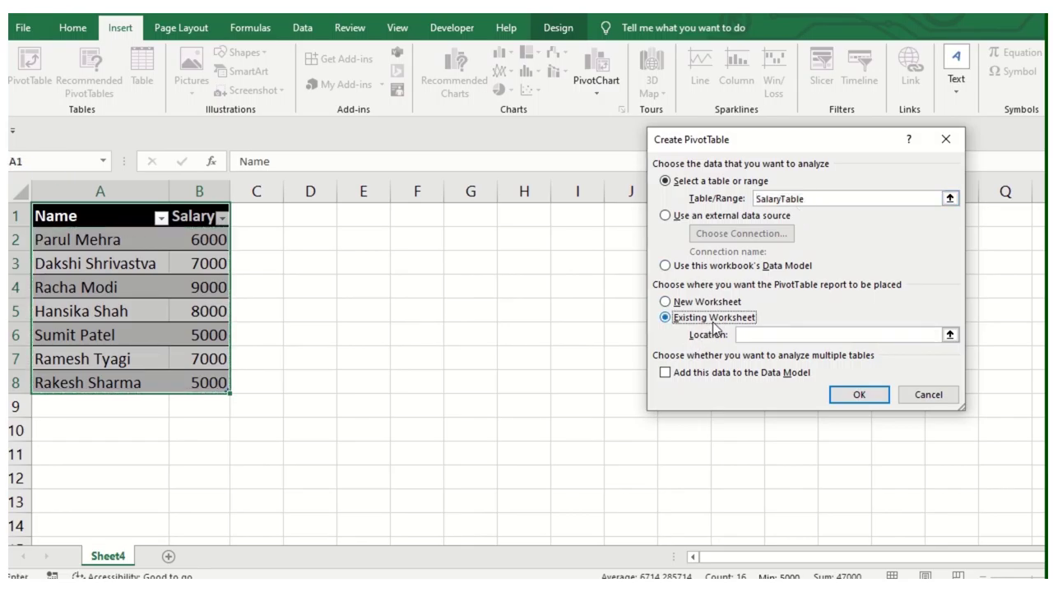
{"action": "left_click", "coordinate": [765, 335]}
{"action": "left_click", "coordinate": [363, 263]}
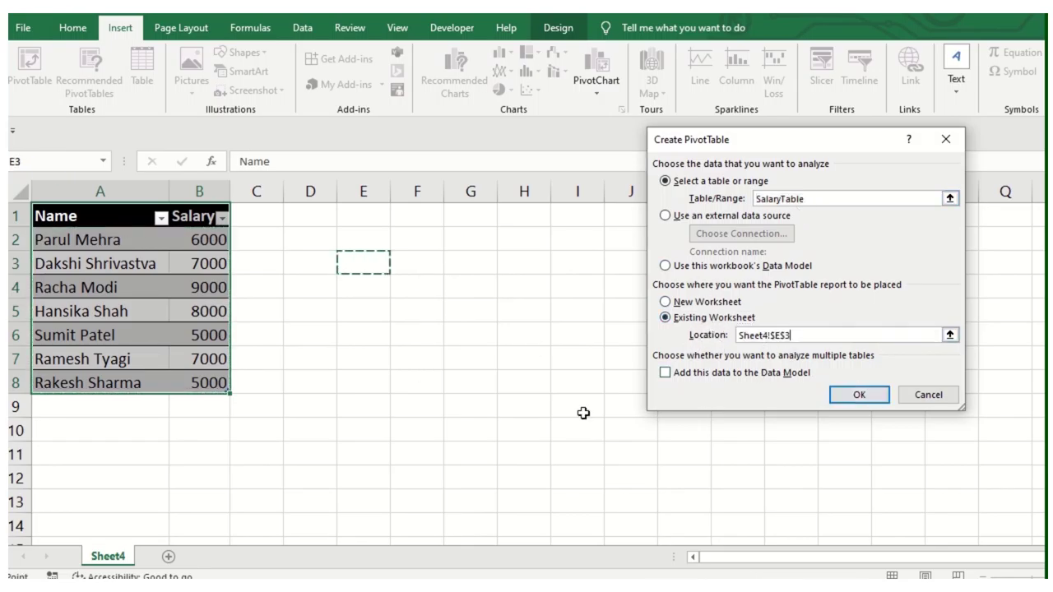
{"action": "left_click", "coordinate": [859, 396]}
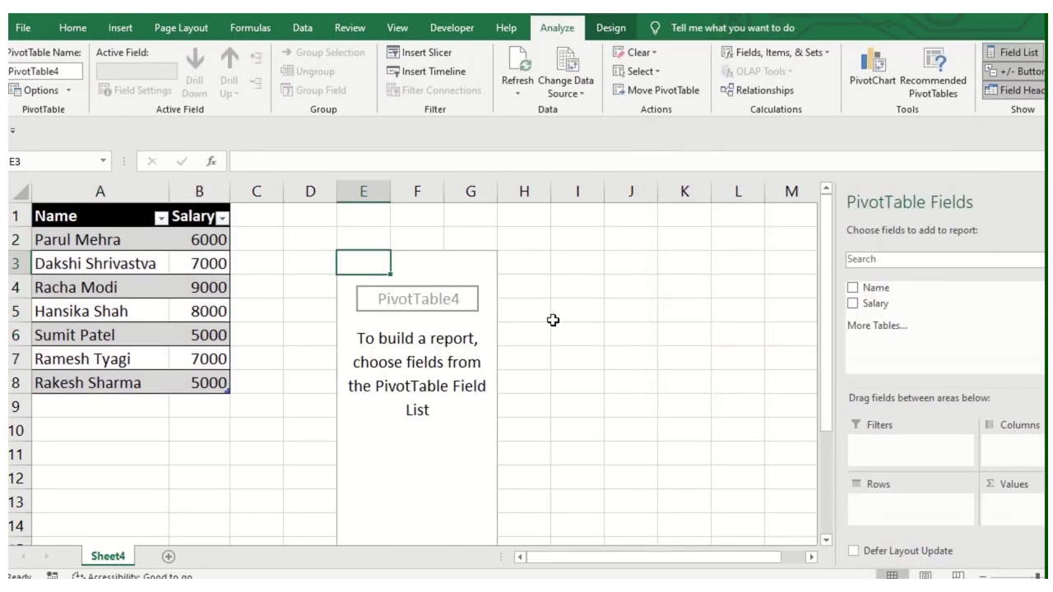
Put Name in Rows and Salary in Values, giving a 47000 grand total
{"action": "left_click_drag", "start_coordinate": [910, 203], "coordinate": [631, 182]}
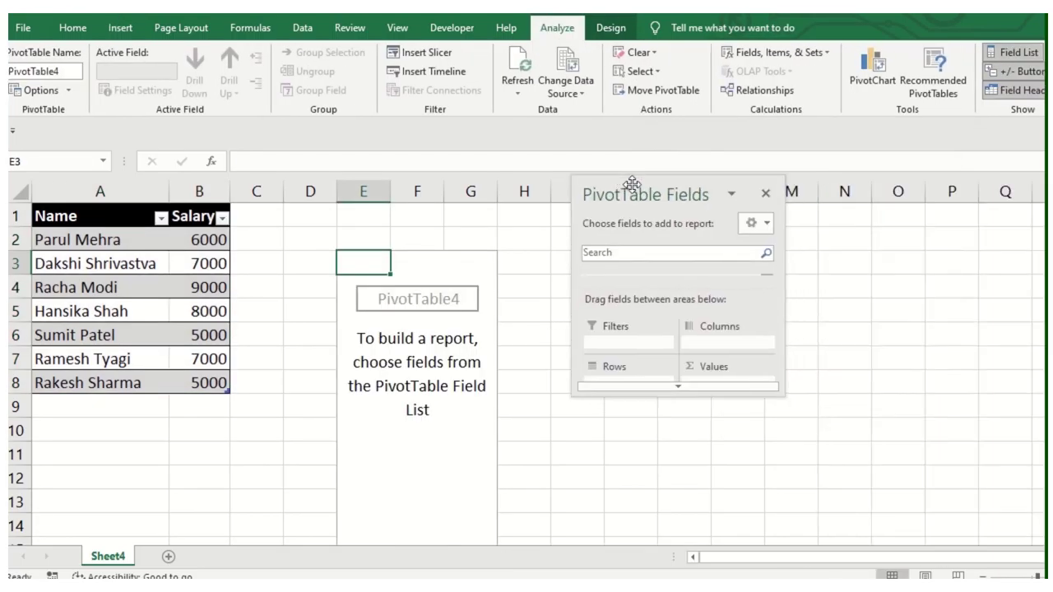
{"action": "mouse_move", "coordinate": [778, 392]}
{"action": "left_mouse_down"}
{"action": "mouse_move", "coordinate": [864, 501]}
{"action": "mouse_move", "coordinate": [932, 546]}
{"action": "left_mouse_up"}
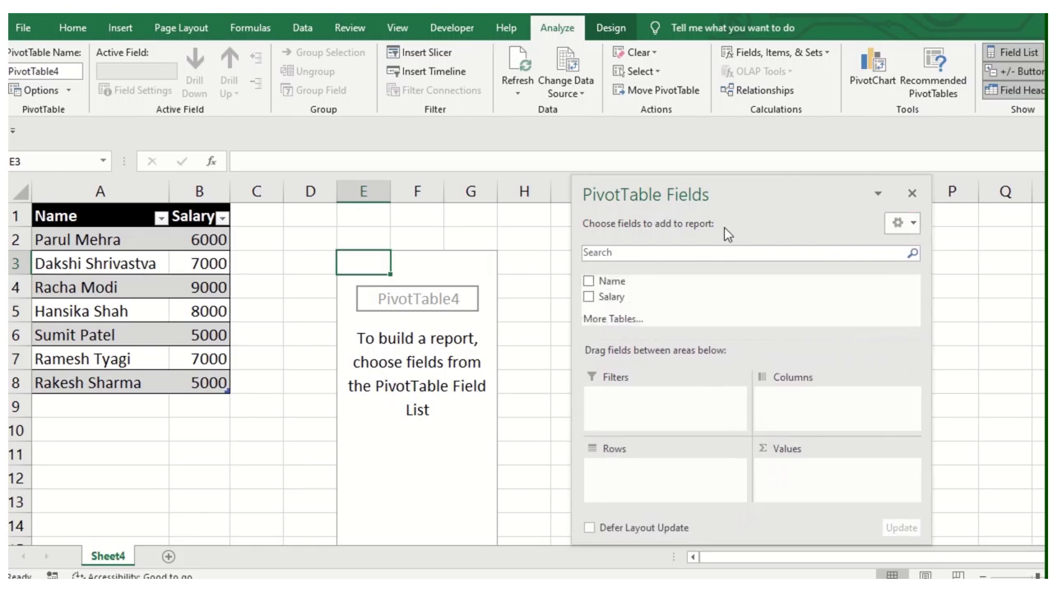
{"action": "left_click_drag", "start_coordinate": [613, 279], "coordinate": [658, 467]}
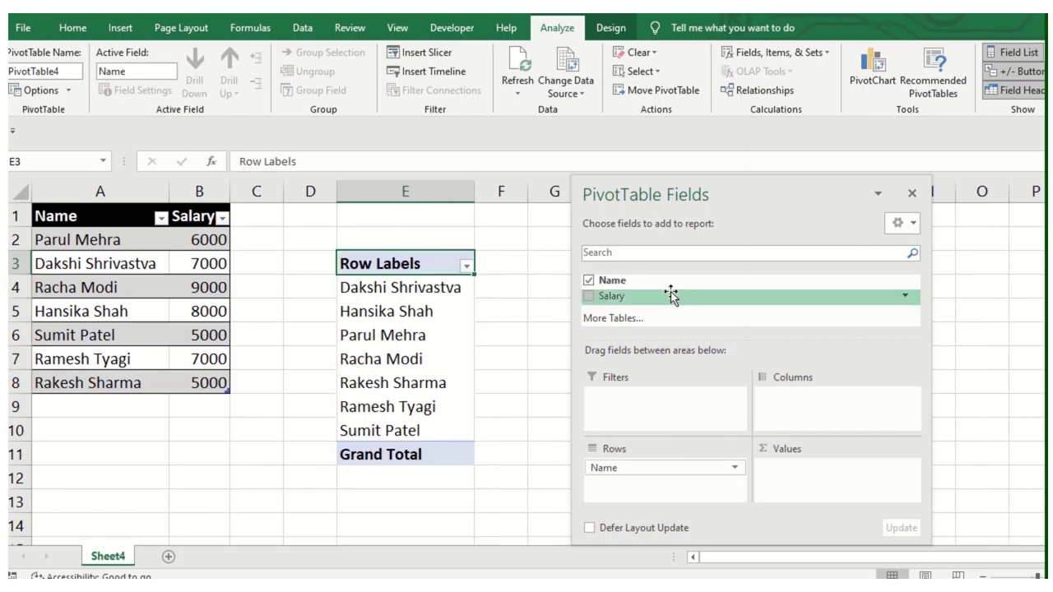
{"action": "left_click_drag", "start_coordinate": [630, 298], "coordinate": [833, 474]}
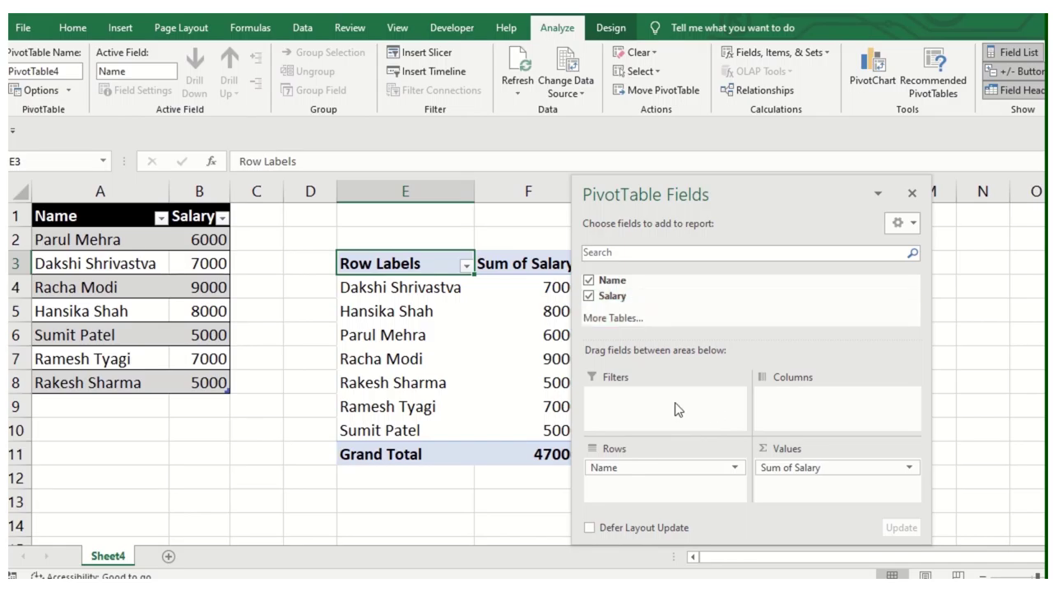
{"action": "left_click_drag", "start_coordinate": [659, 197], "coordinate": [925, 202]}
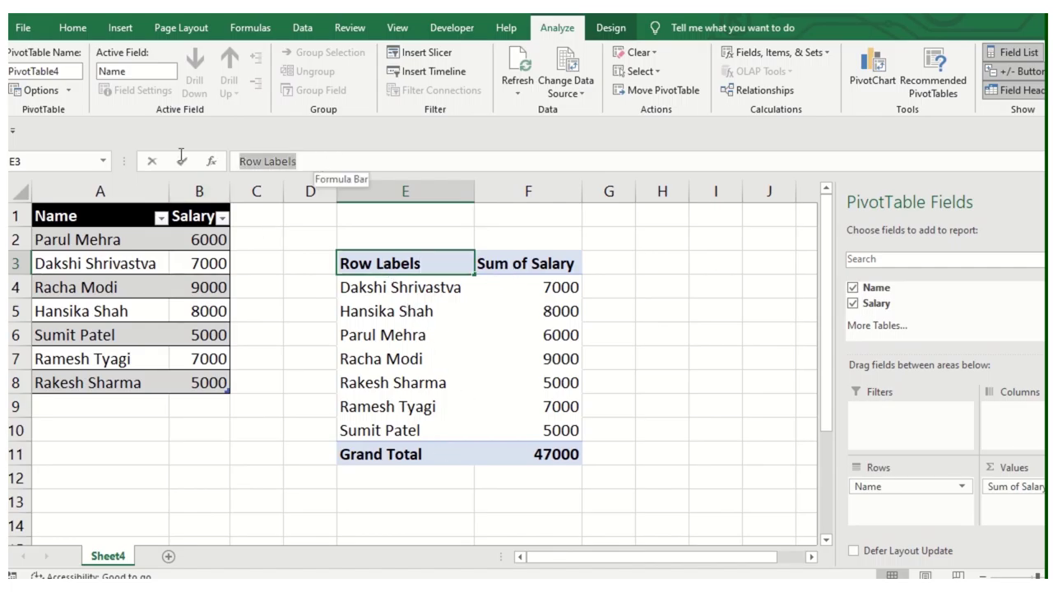
Rename the pivot table's Row Labels header to Name
{"action": "triple_click", "coordinate": [316, 162]}
{"action": "type", "text": "Name"}
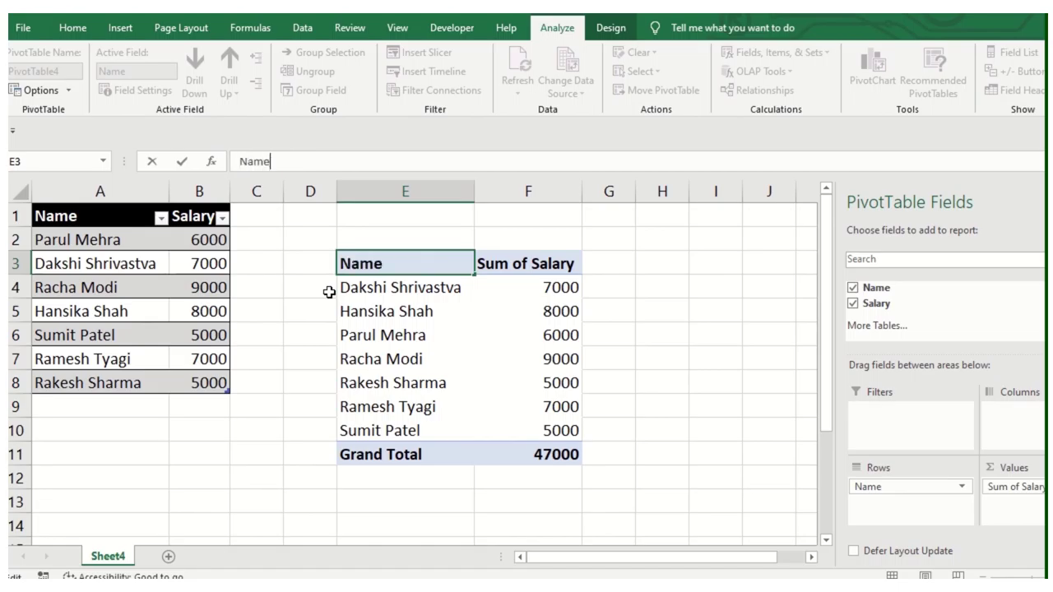
{"action": "key", "text": "Return"}
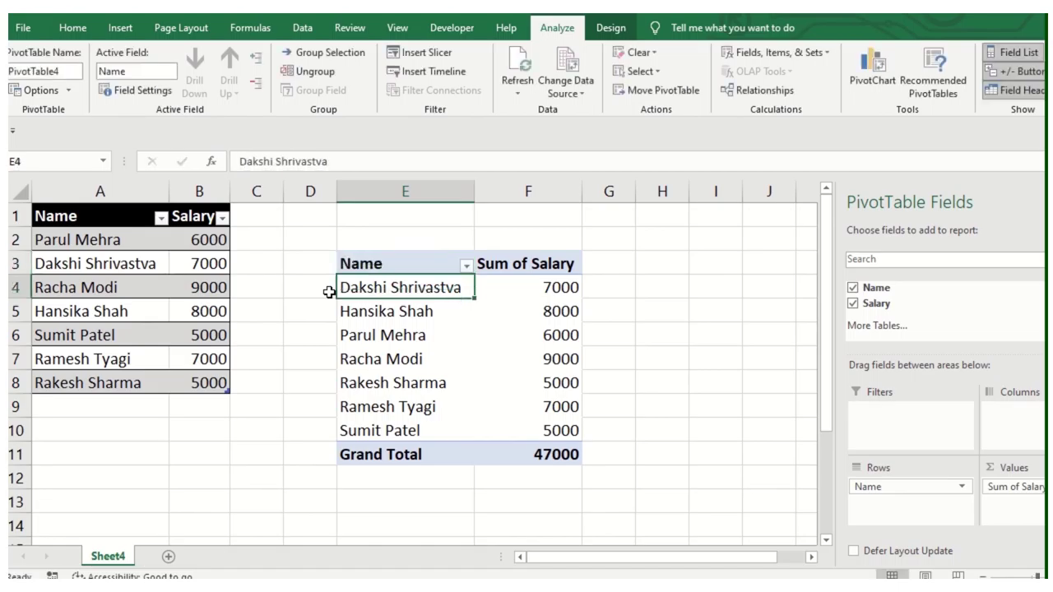
{"action": "left_click", "coordinate": [412, 263]}
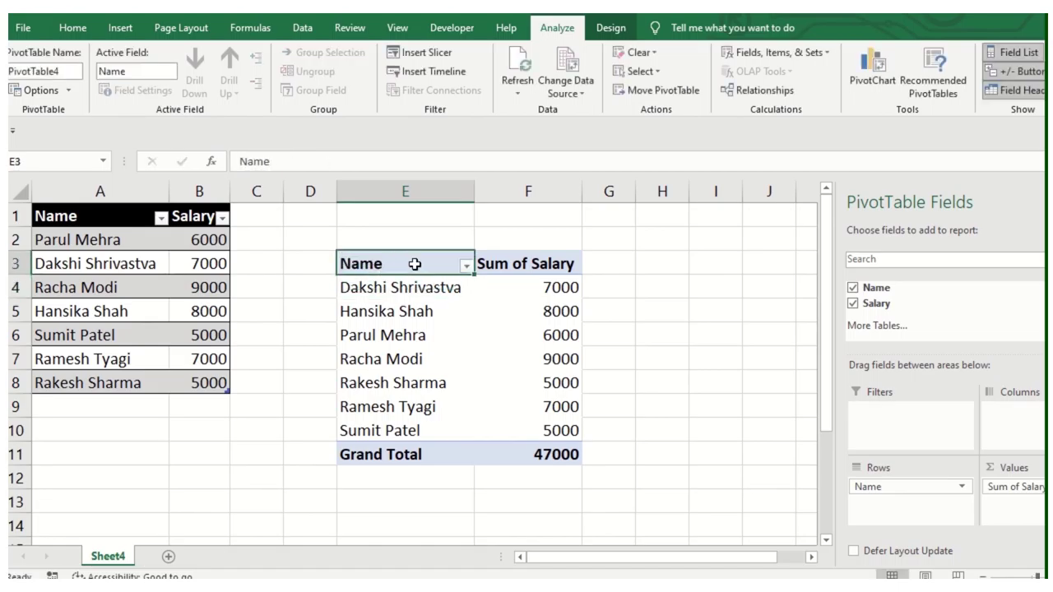
Rename the Sum of Salary header to 'Salary ' with a trailing space, past the duplicate-name warning
{"action": "left_click", "coordinate": [555, 265]}
{"action": "left_click_drag", "start_coordinate": [327, 163], "coordinate": [238, 163]}
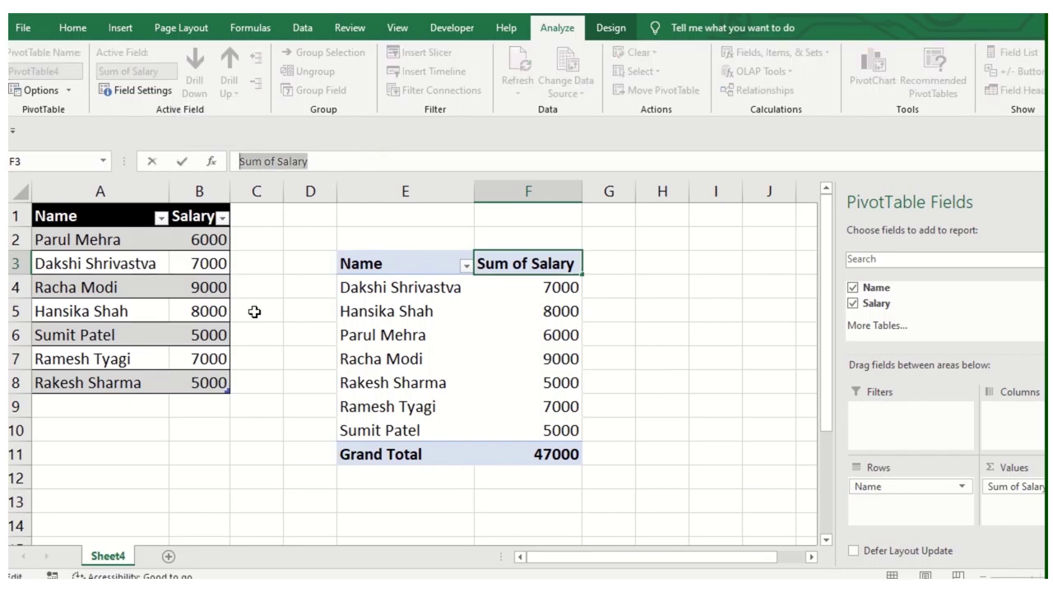
{"action": "type", "text": "Salary"}
{"action": "key", "text": "Return"}
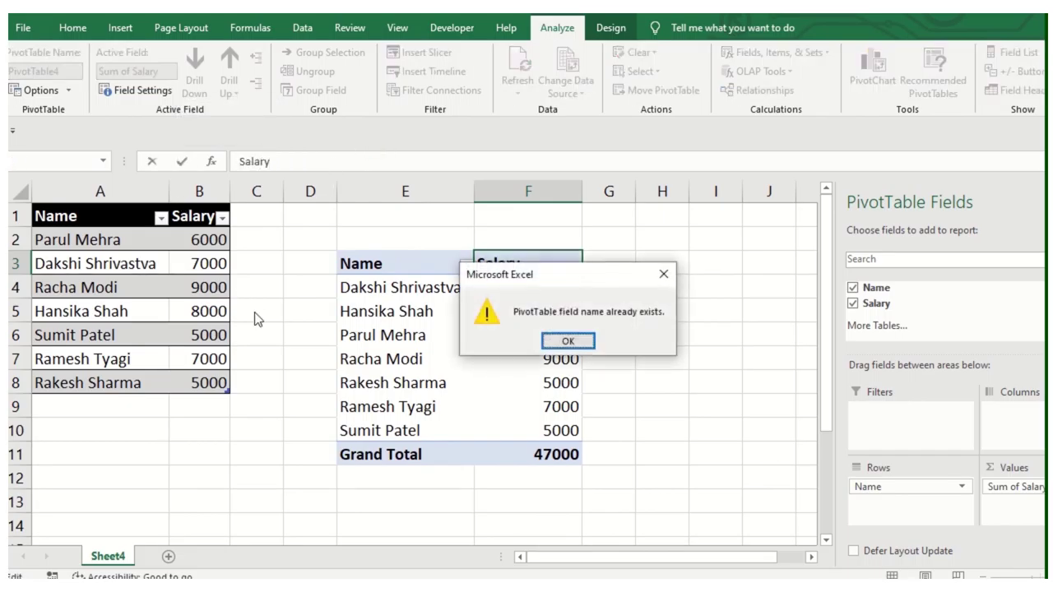
{"action": "left_click_drag", "start_coordinate": [530, 279], "coordinate": [360, 323]}
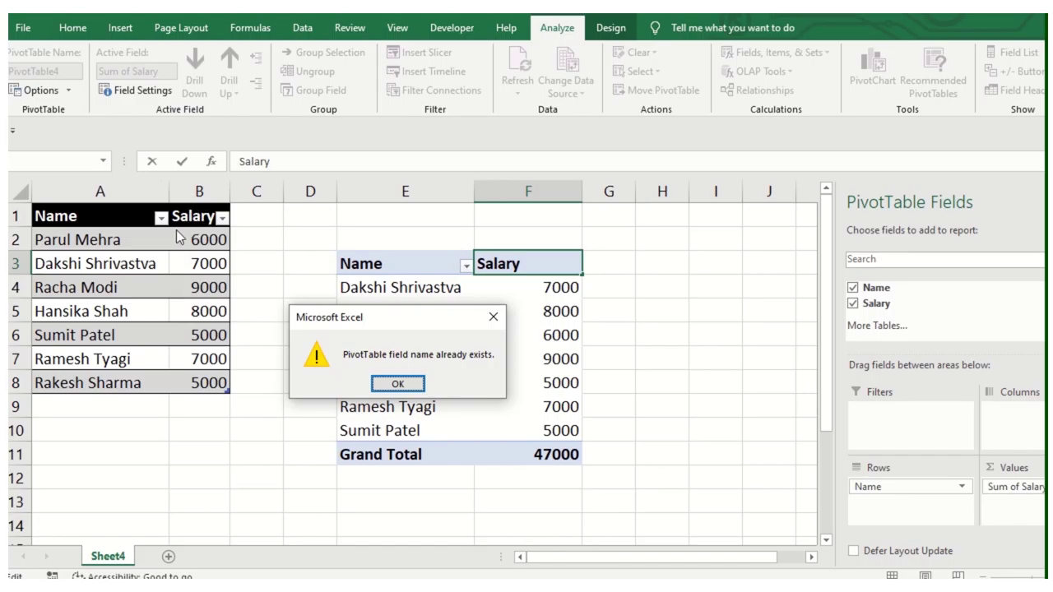
{"action": "left_click", "coordinate": [414, 386]}
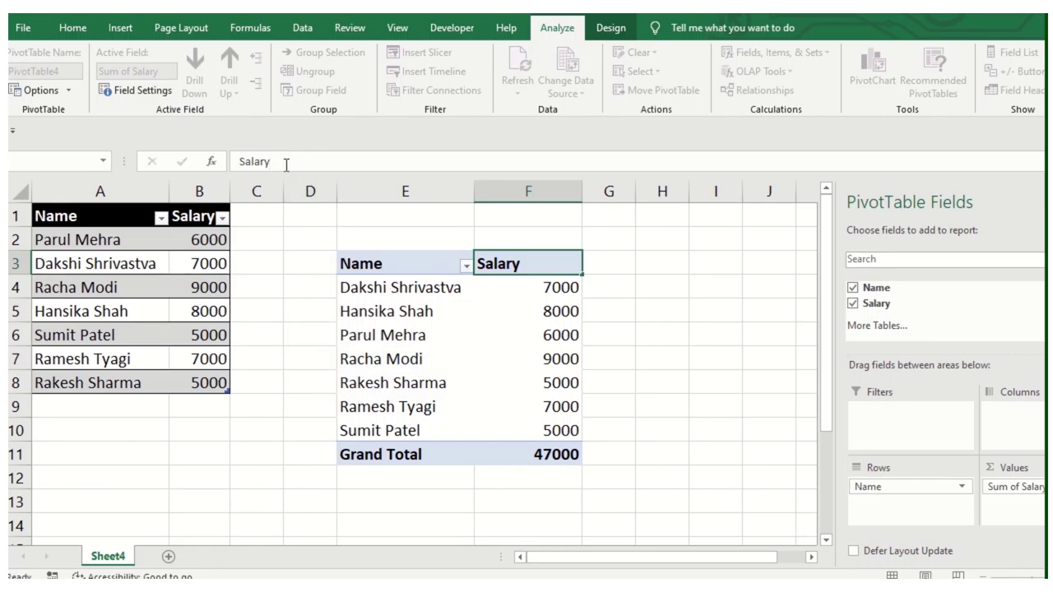
{"action": "key", "text": "Return"}
{"action": "left_click_drag", "start_coordinate": [423, 265], "coordinate": [529, 442]}
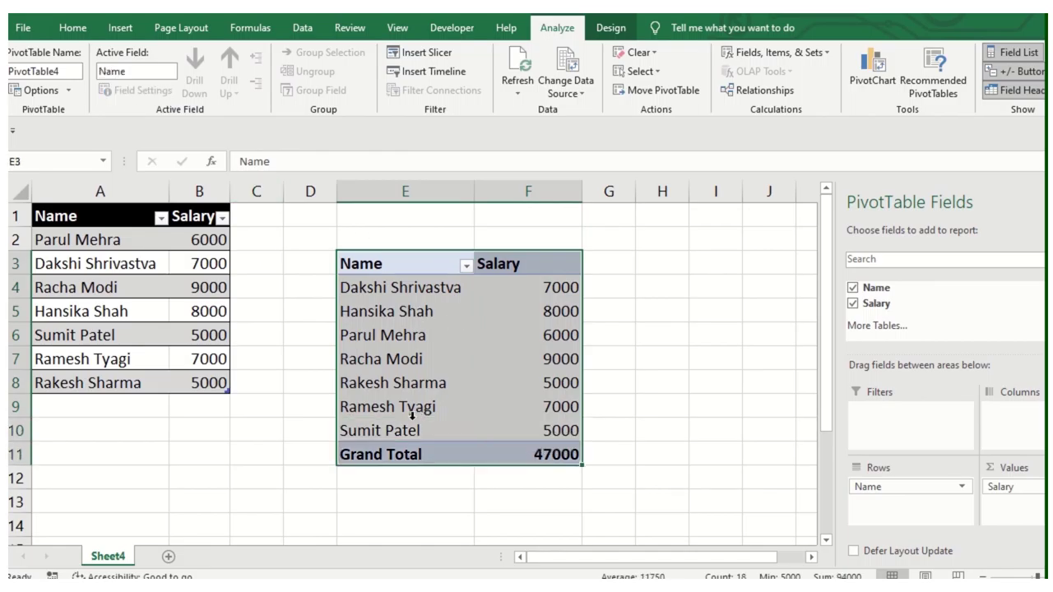
Create a 3-D Pie PivotChart from the salary pivot table
{"action": "left_click", "coordinate": [869, 80]}
{"action": "mouse_move", "coordinate": [523, 230]}
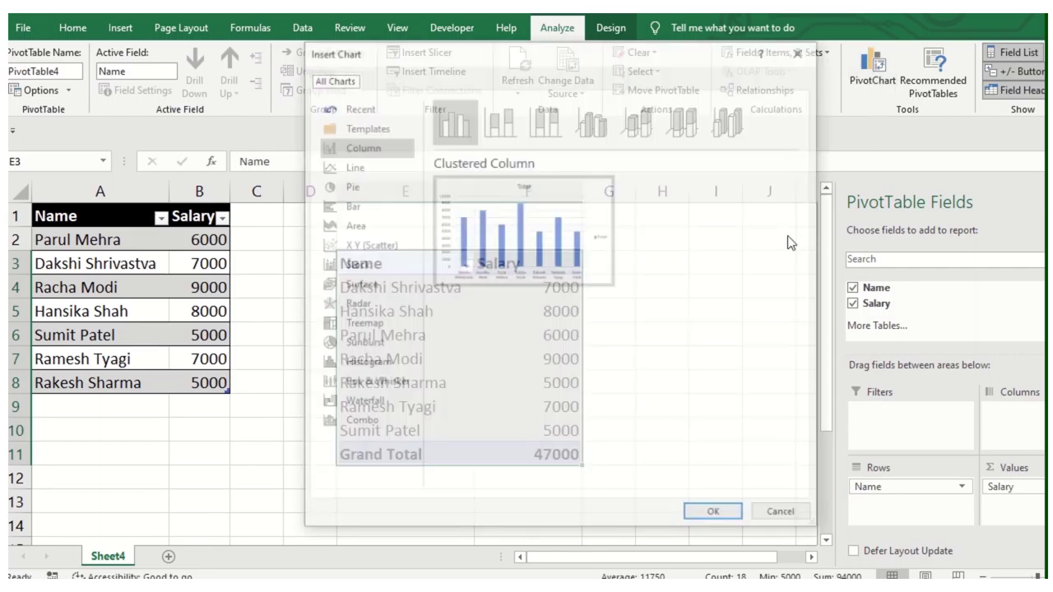
{"action": "left_click_drag", "start_coordinate": [582, 57], "coordinate": [384, 111]}
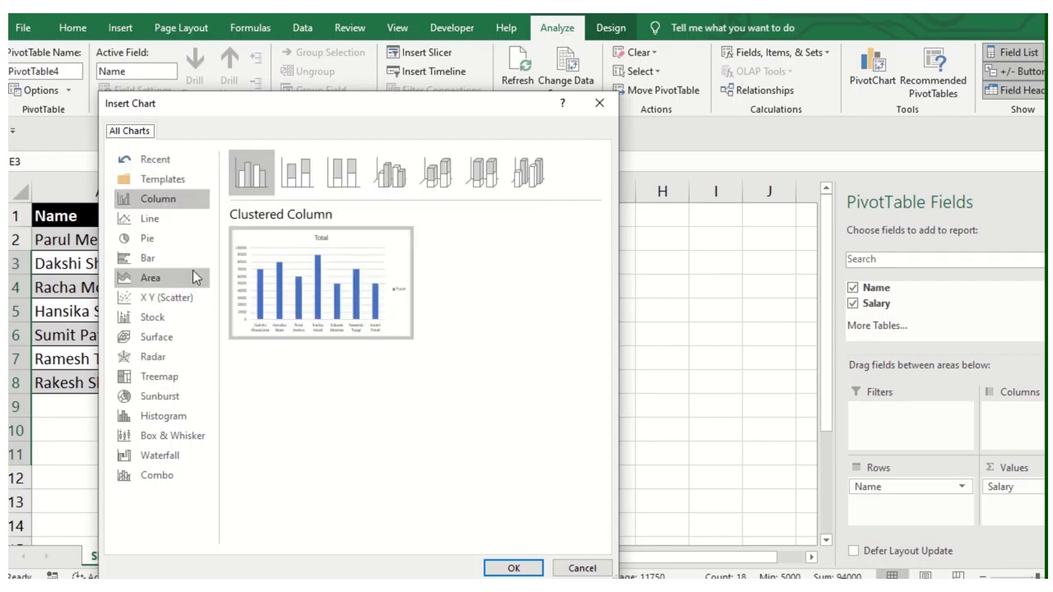
{"action": "left_click", "coordinate": [170, 238]}
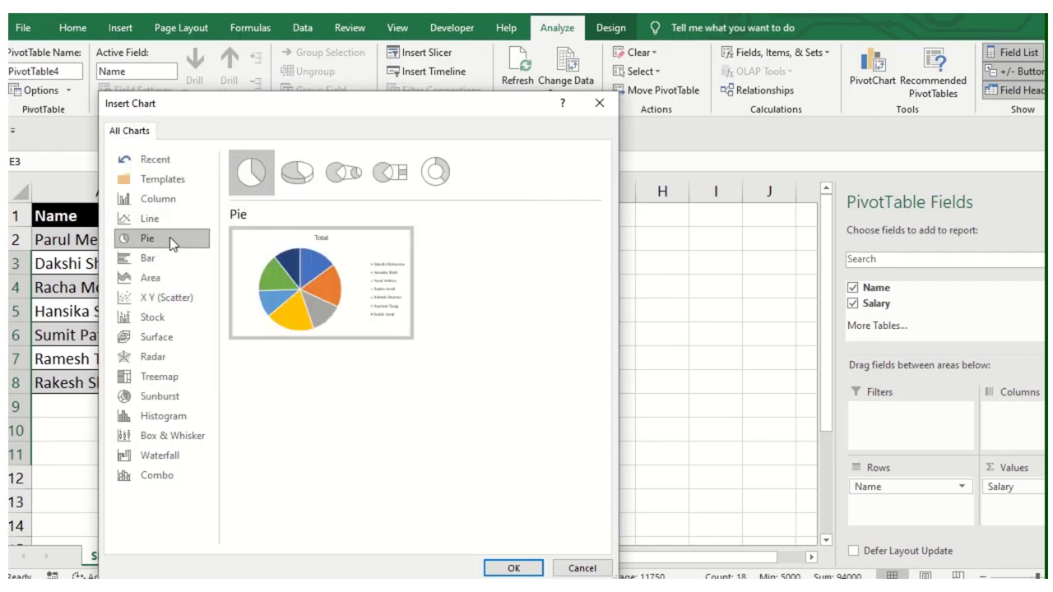
{"action": "left_click", "coordinate": [312, 184]}
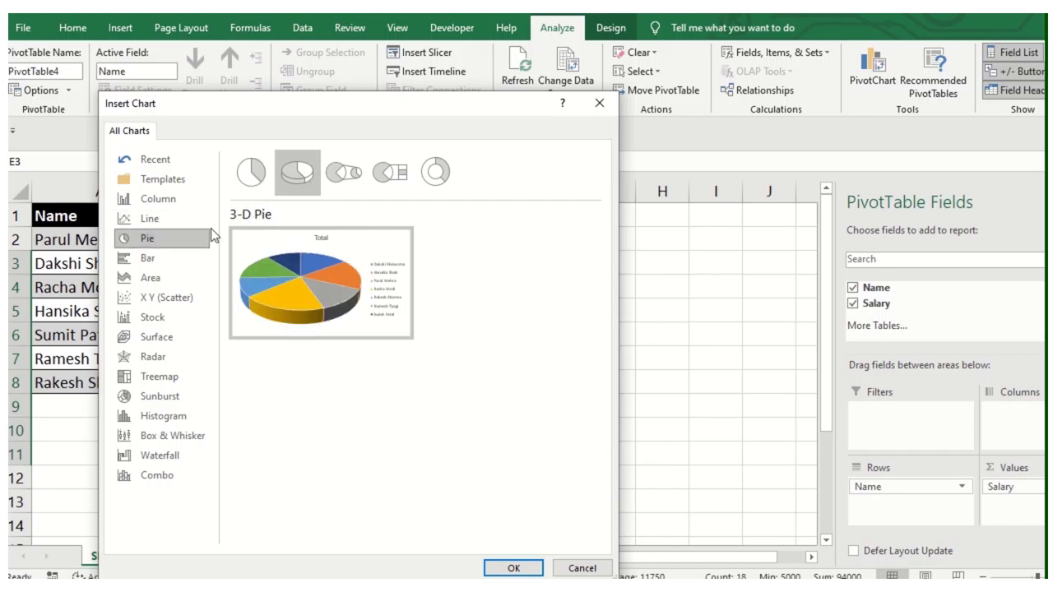
{"action": "left_click", "coordinate": [249, 169]}
{"action": "left_click", "coordinate": [299, 174]}
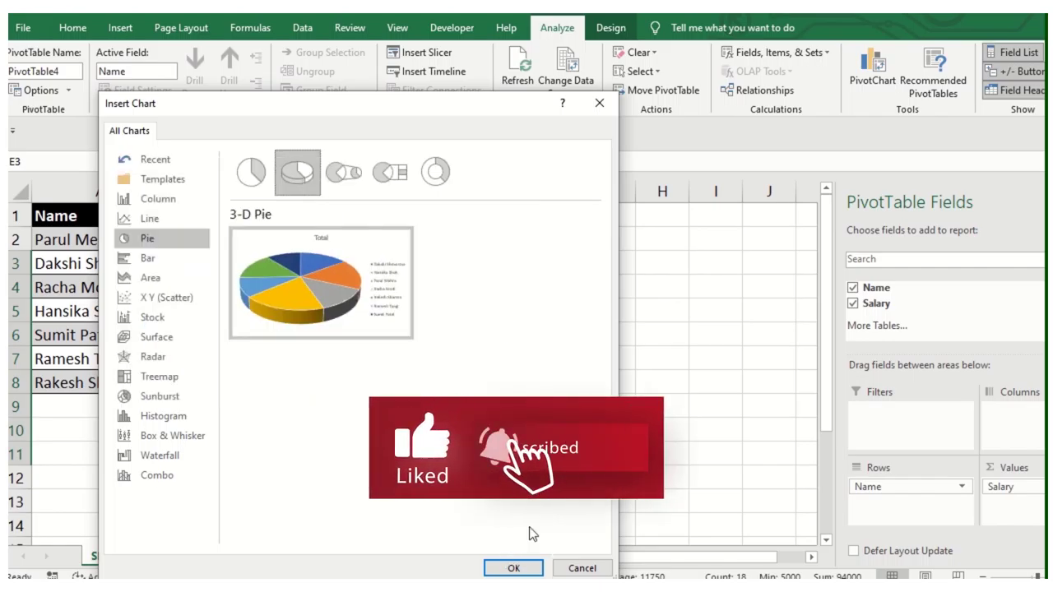
{"action": "left_click", "coordinate": [513, 569]}
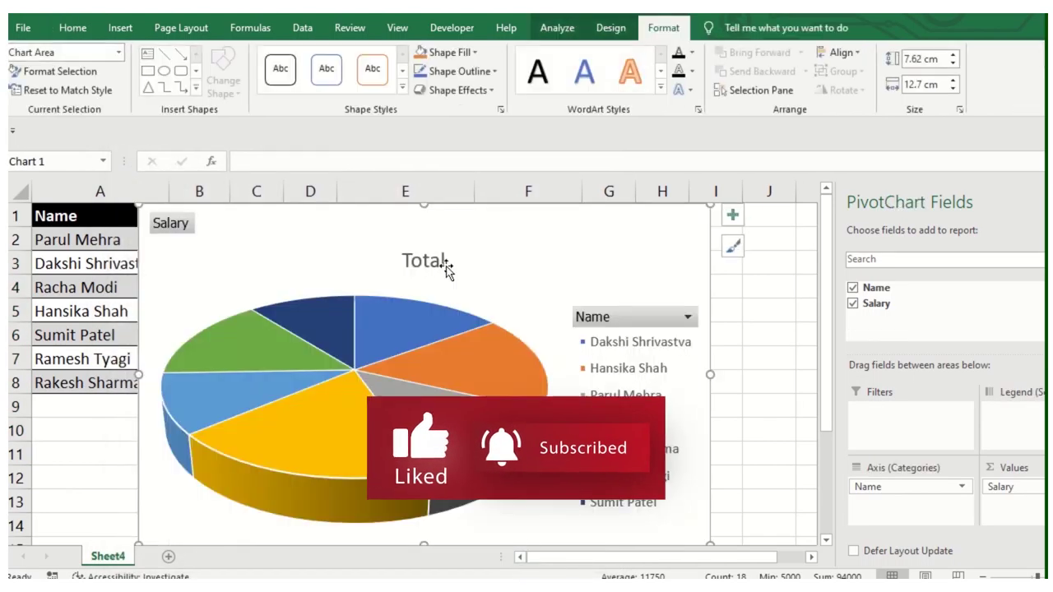
Replace the chart title Total with 'Employee Salary'
{"action": "left_click", "coordinate": [440, 261]}
{"action": "double_click", "coordinate": [429, 260]}
{"action": "key", "text": "BackSpace"}
{"action": "type", "text": "Salary"}
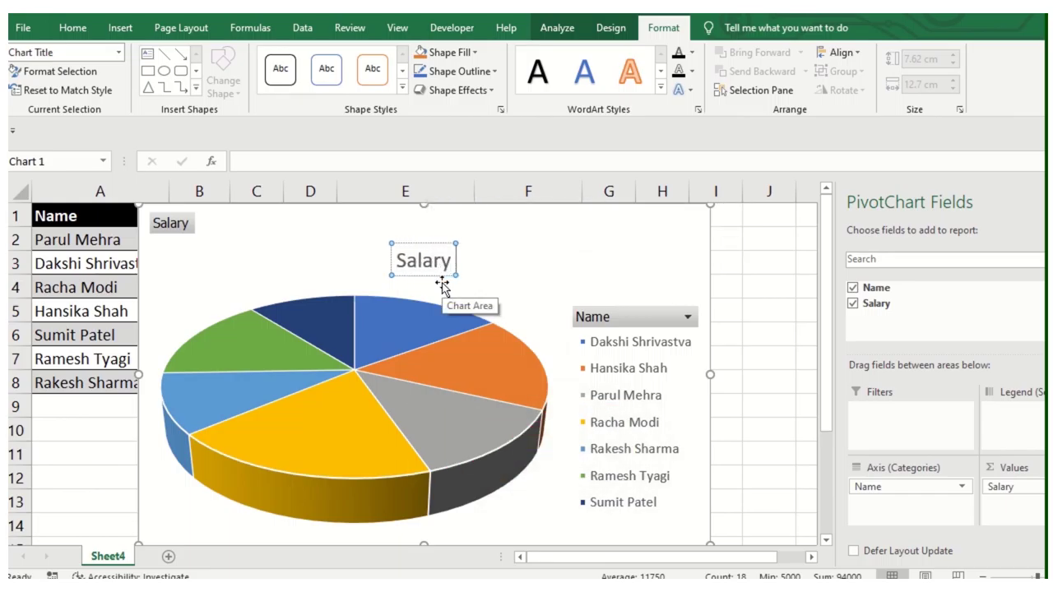
{"action": "type", "text": " Employ"}
{"action": "key", "text": "BackSpace"}
{"action": "key", "text": "BackSpace"}
{"action": "key", "text": "BackSpace"}
{"action": "key", "text": "BackSpace"}
{"action": "type", "text": "mployee Salasry"}
{"action": "key", "text": "BackSpace"}
{"action": "key", "text": "BackSpace"}
{"action": "key", "text": "BackSpace"}
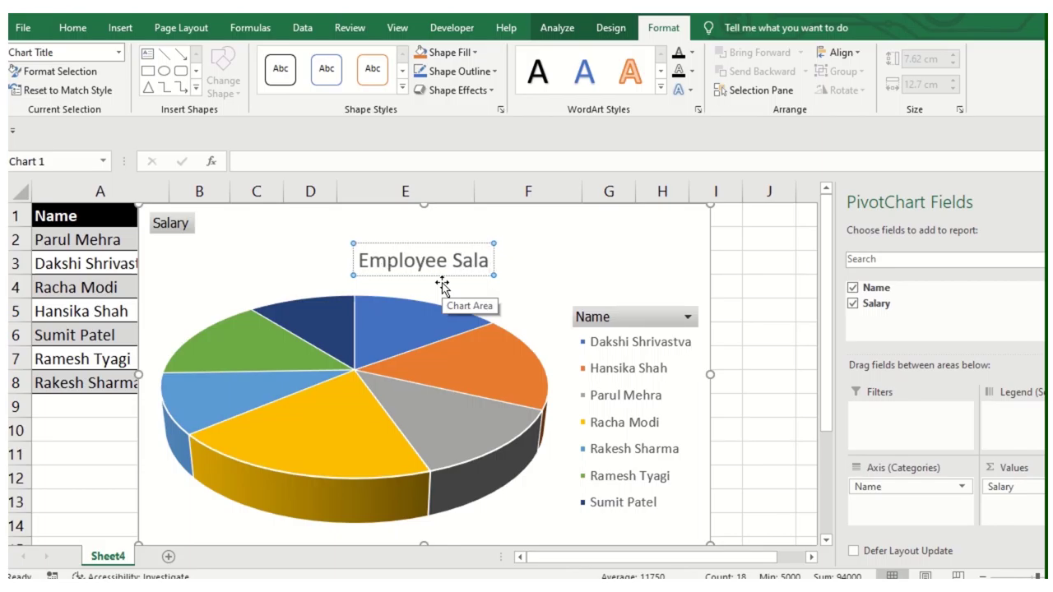
{"action": "type", "text": "ry"}
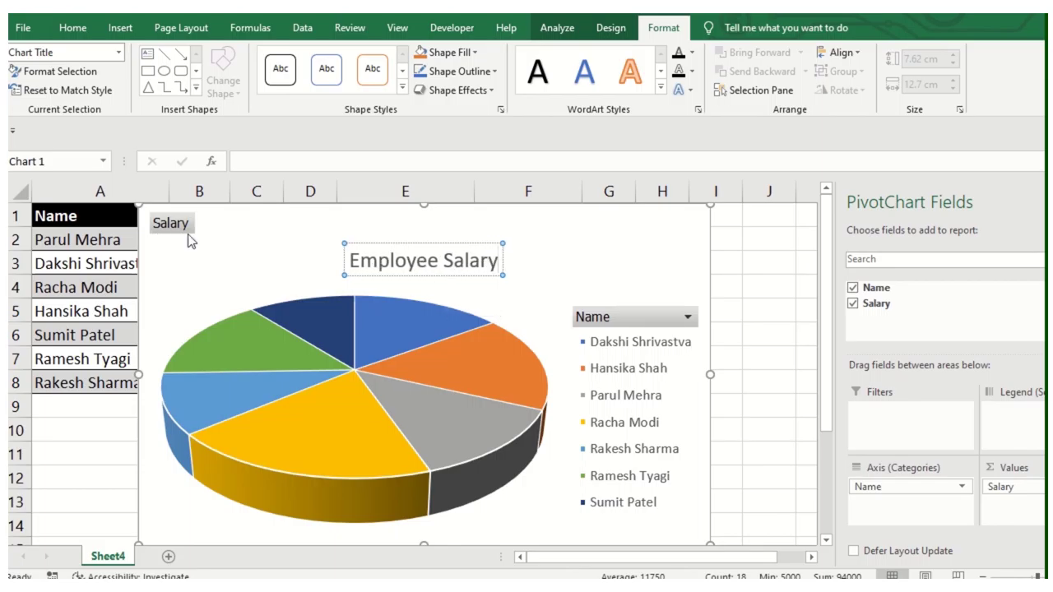
Hide the Salary value field button on the pie chart
{"action": "right_click", "coordinate": [182, 230]}
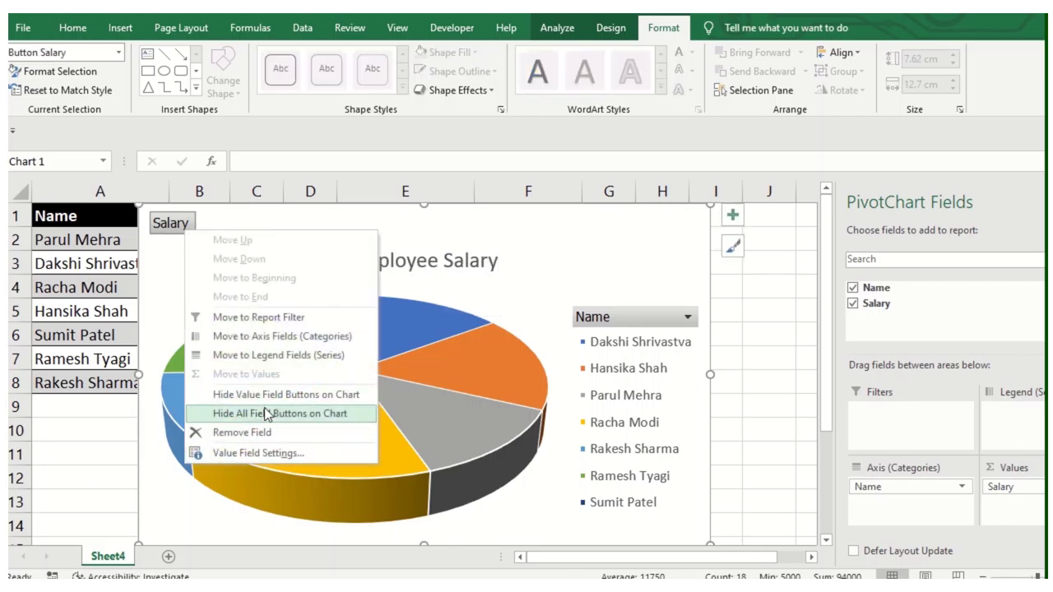
{"action": "left_click", "coordinate": [264, 396]}
{"action": "left_click", "coordinate": [646, 334]}
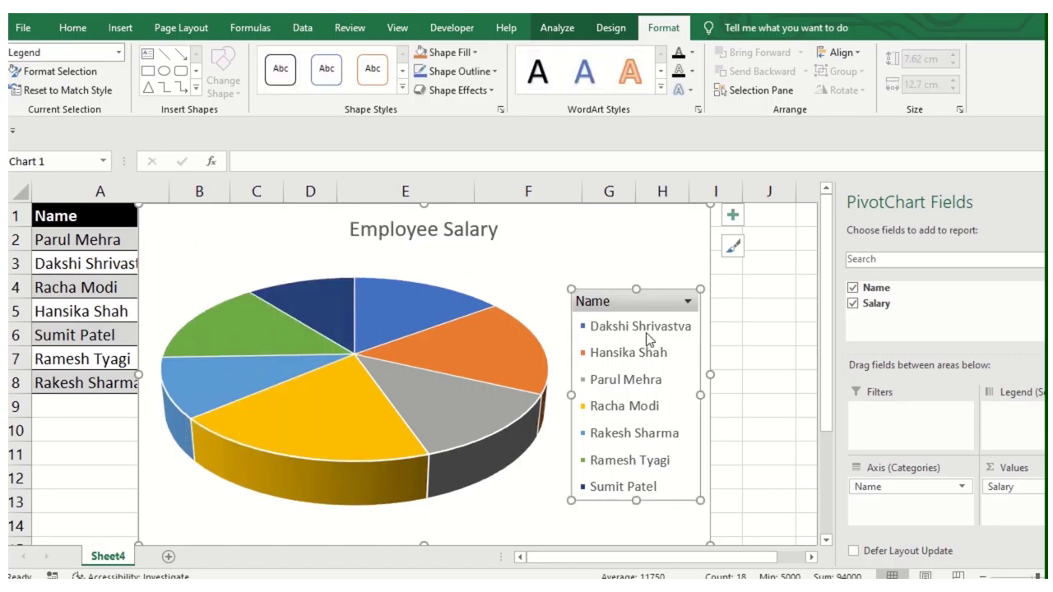
Check the Name filter without changes and turn on data labels for the slices
{"action": "left_click", "coordinate": [643, 302]}
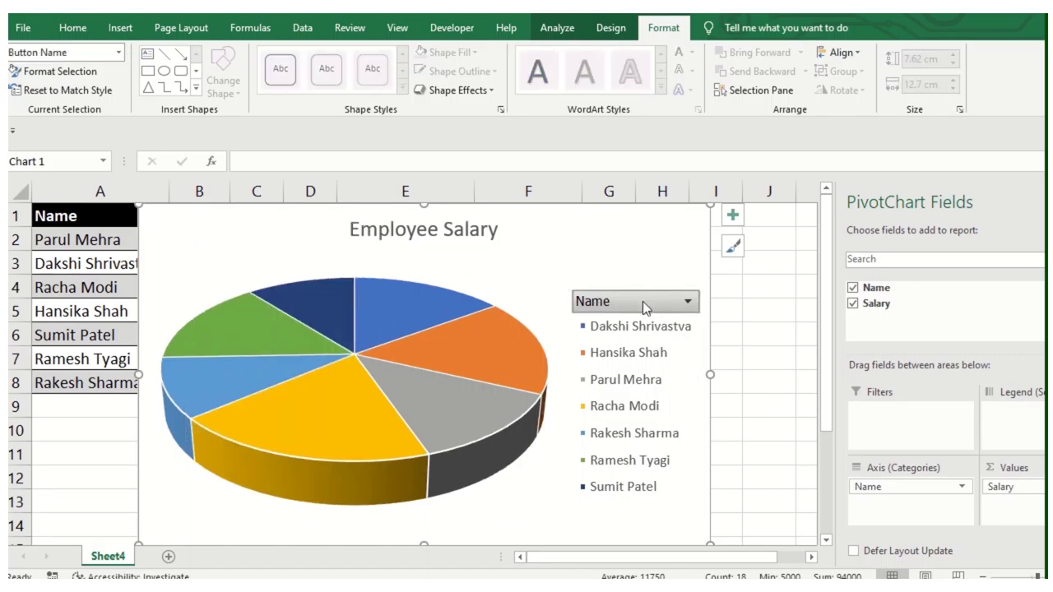
{"action": "left_click", "coordinate": [652, 308]}
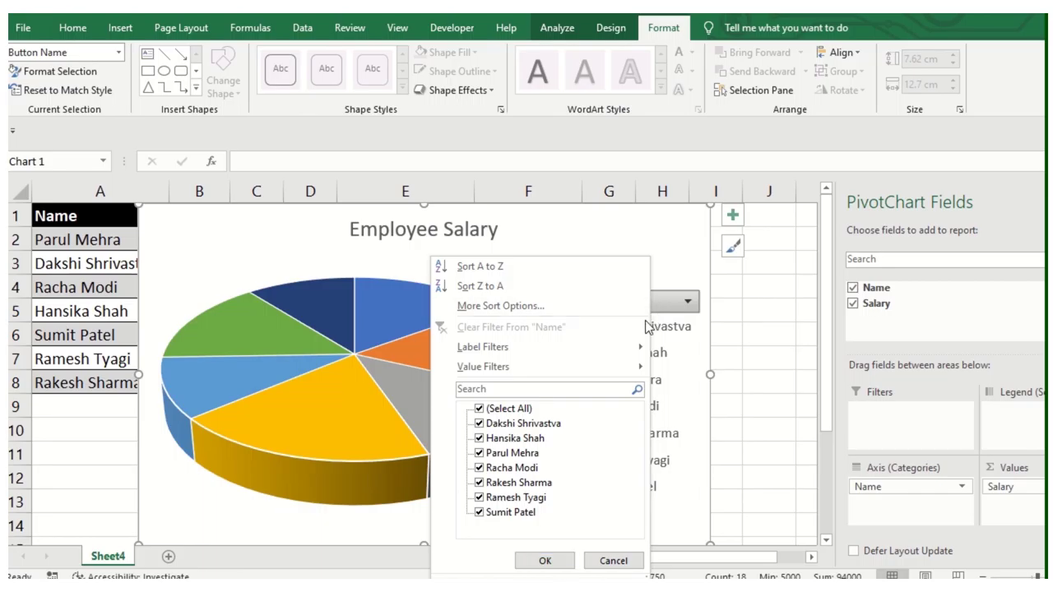
{"action": "left_click", "coordinate": [699, 251]}
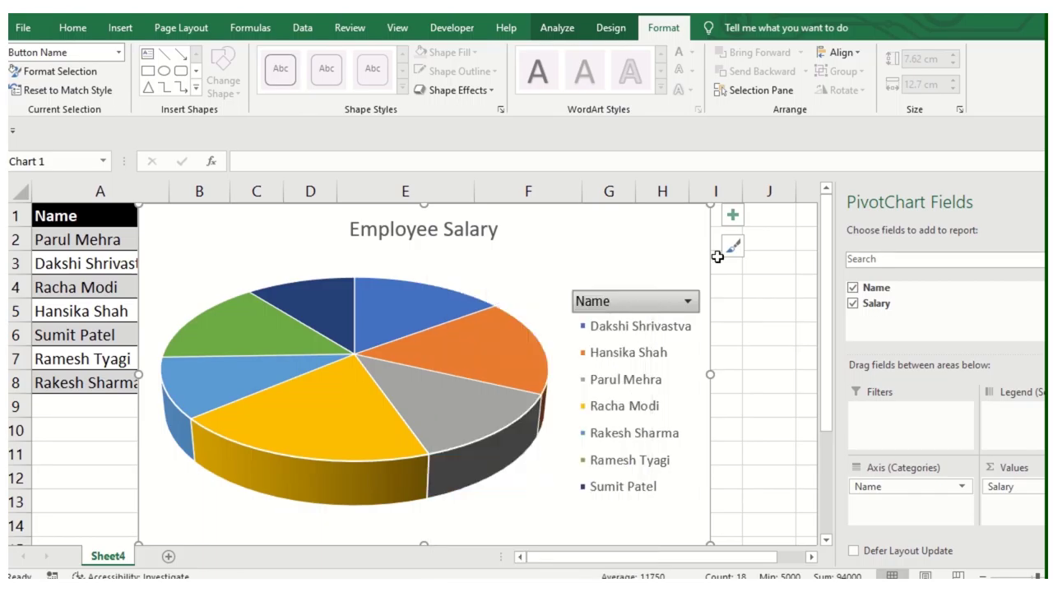
{"action": "left_click", "coordinate": [733, 217]}
{"action": "left_click", "coordinate": [773, 251]}
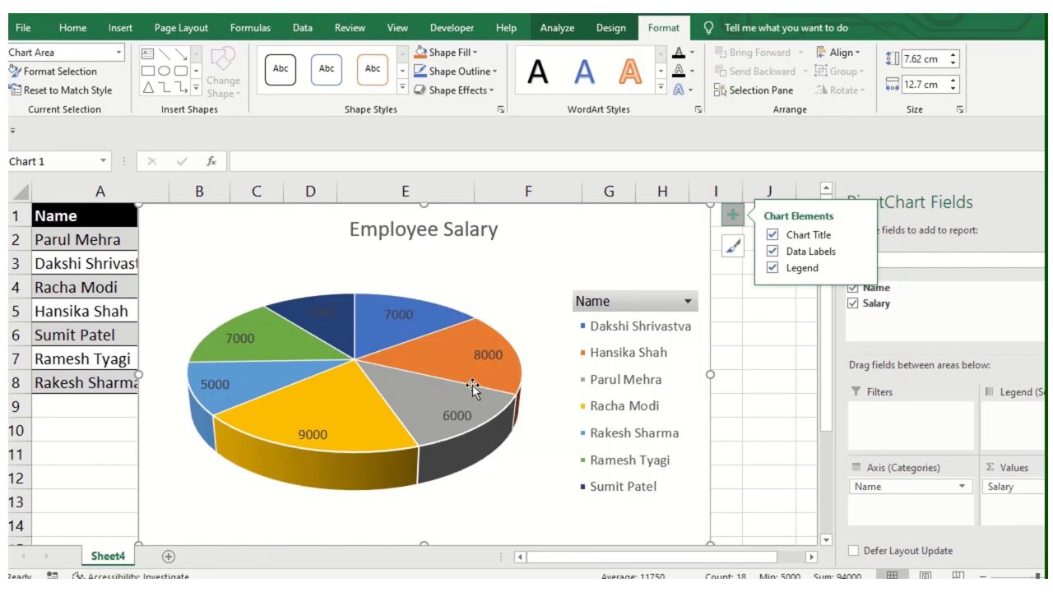
Select the pie slices and move the chart right to reveal the Salary column
{"action": "left_click", "coordinate": [482, 345]}
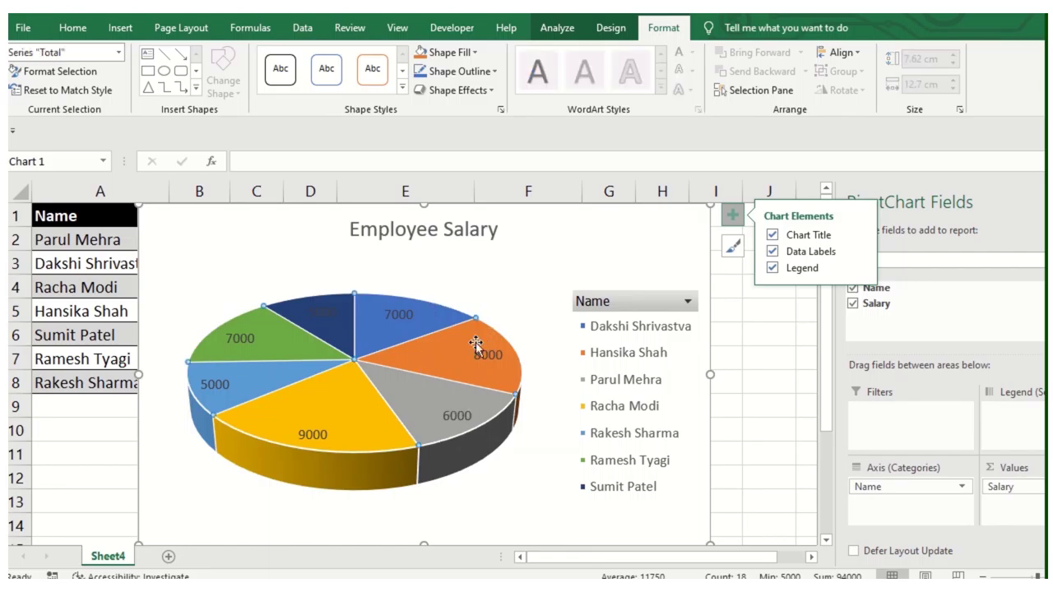
{"action": "left_click", "coordinate": [527, 261]}
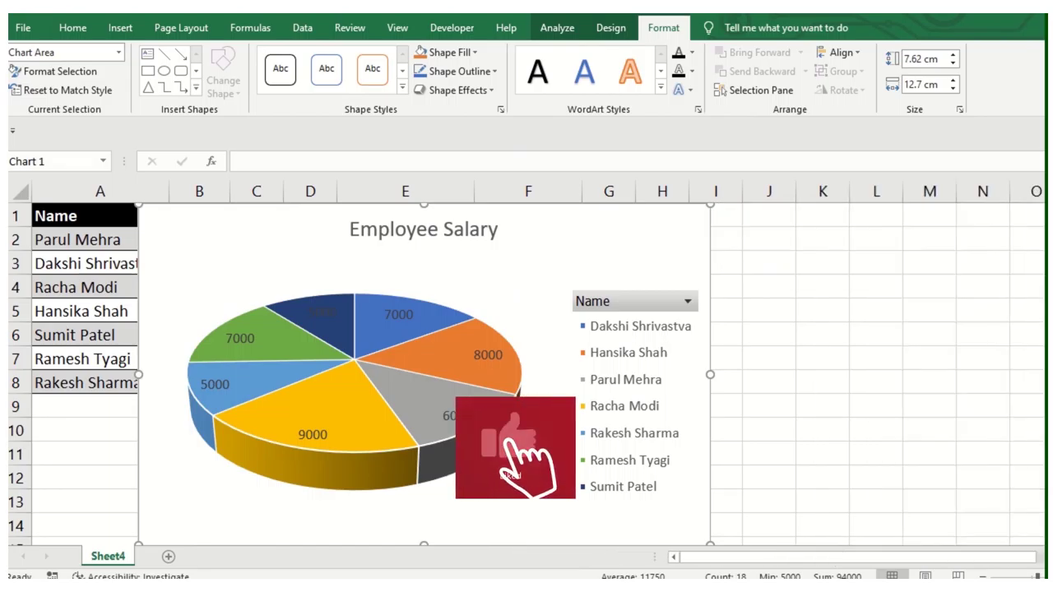
{"action": "left_click_drag", "start_coordinate": [671, 228], "coordinate": [746, 239]}
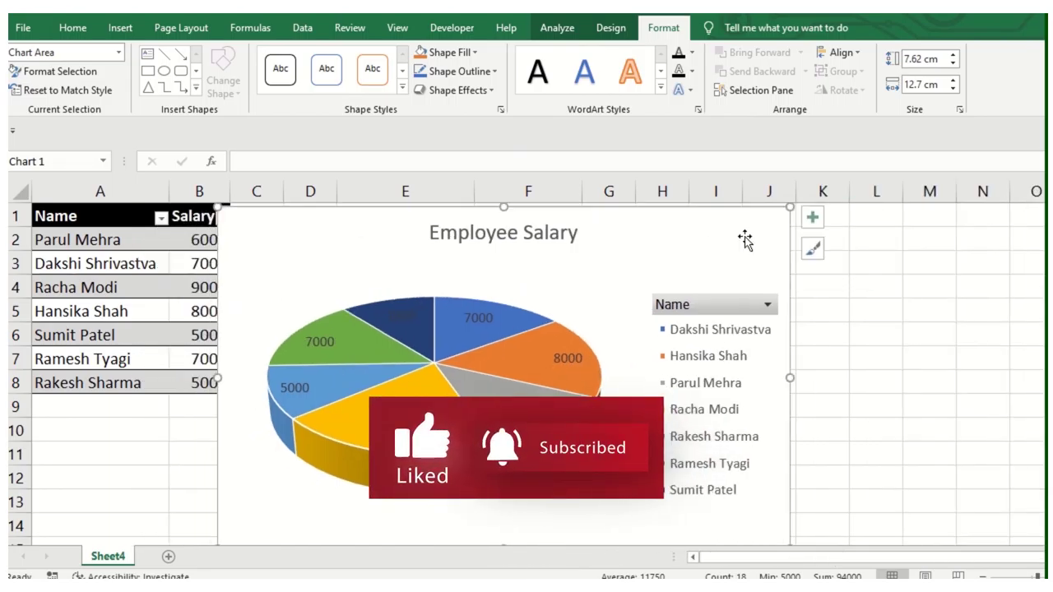
{"action": "left_click", "coordinate": [620, 35]}
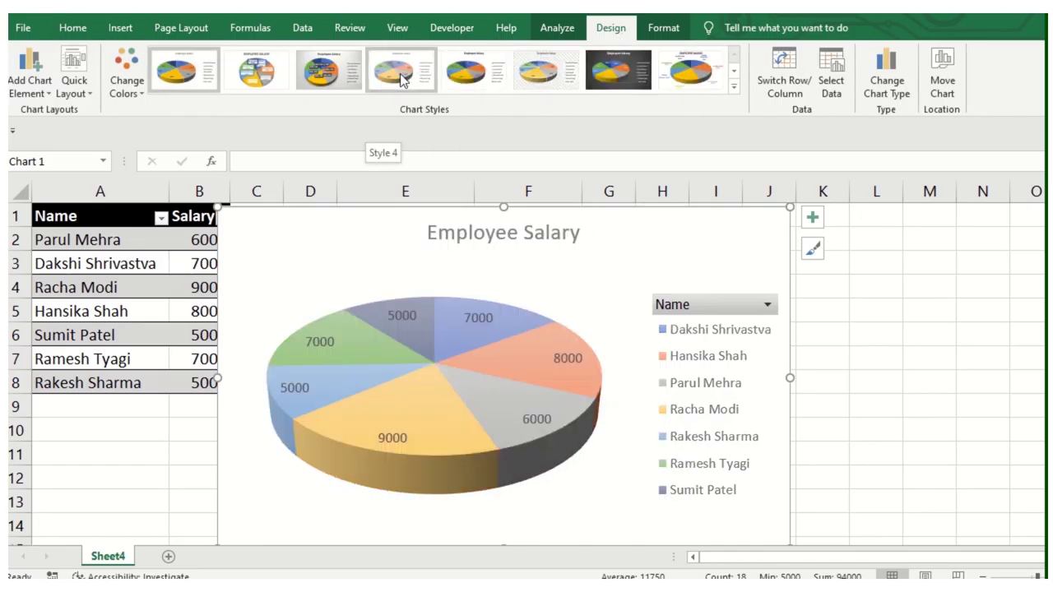
Apply chart Style 9 with value and percentage labels, and shift the chart further right
{"action": "left_click", "coordinate": [352, 78]}
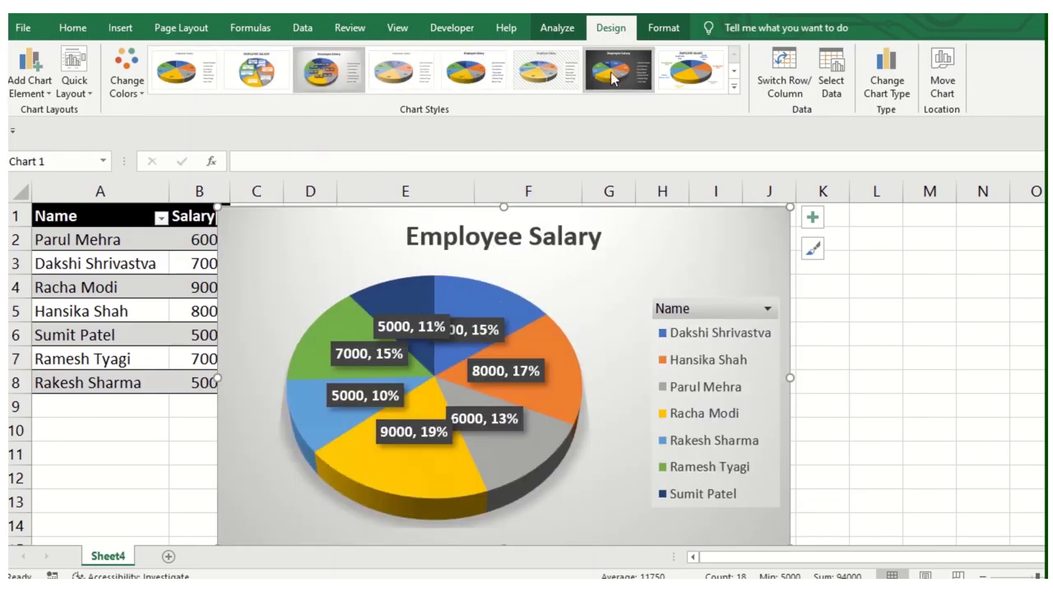
{"action": "left_click", "coordinate": [734, 85]}
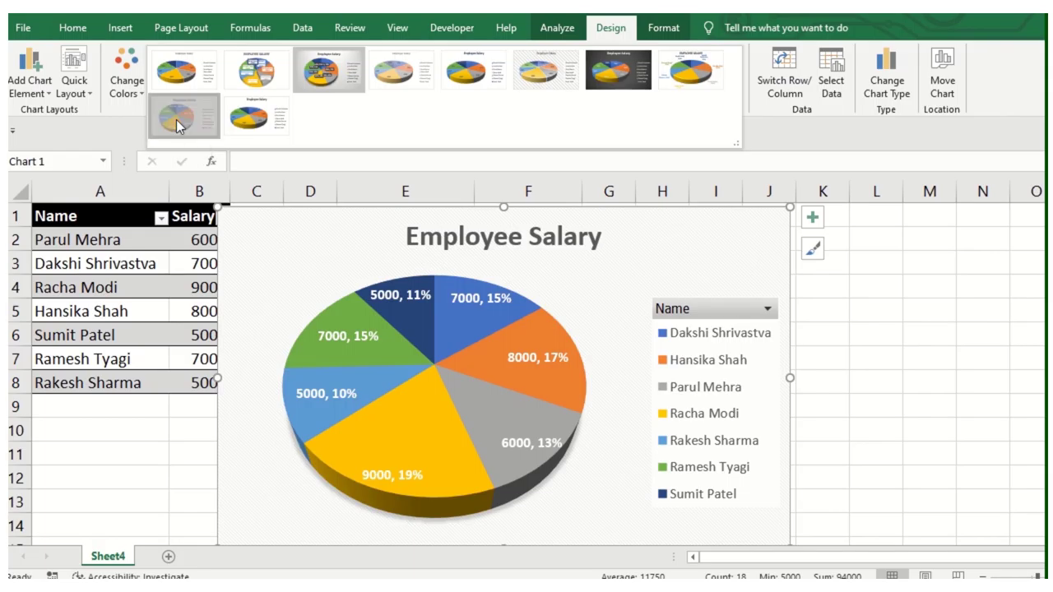
{"action": "left_click", "coordinate": [176, 119]}
{"action": "left_click_drag", "start_coordinate": [657, 251], "coordinate": [740, 250]}
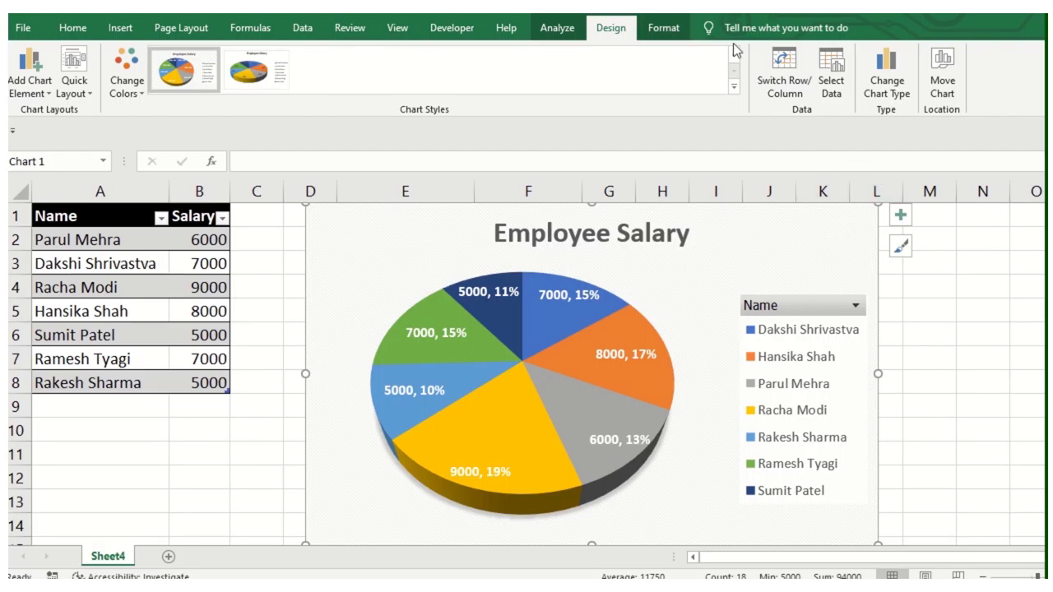
{"action": "left_click", "coordinate": [665, 30]}
Insert a Name slicer for the PivotChart and drag it left beside the salary table
{"action": "left_click", "coordinate": [572, 30]}
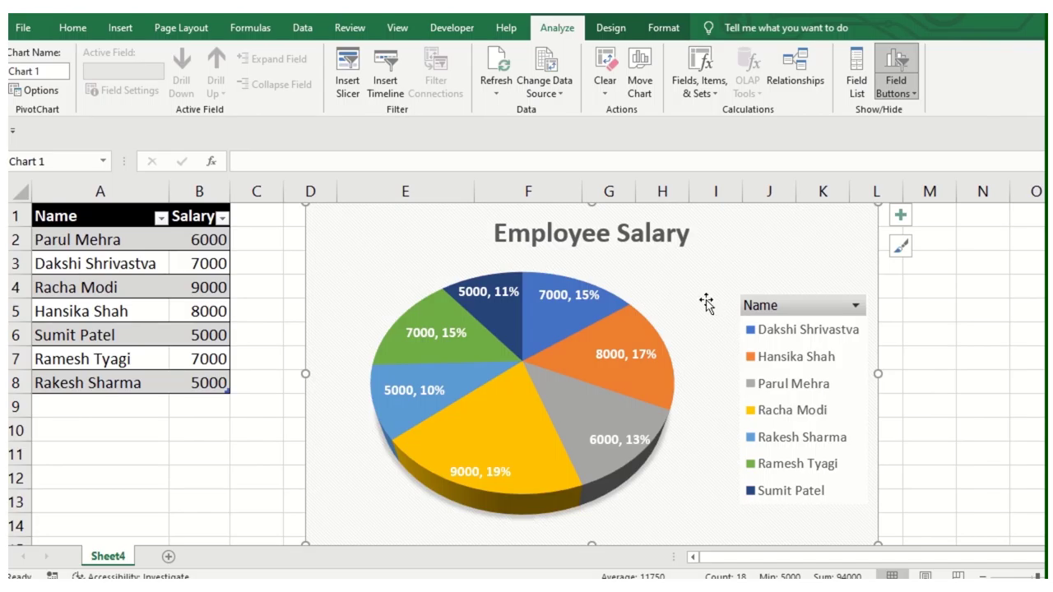
{"action": "left_click", "coordinate": [347, 73]}
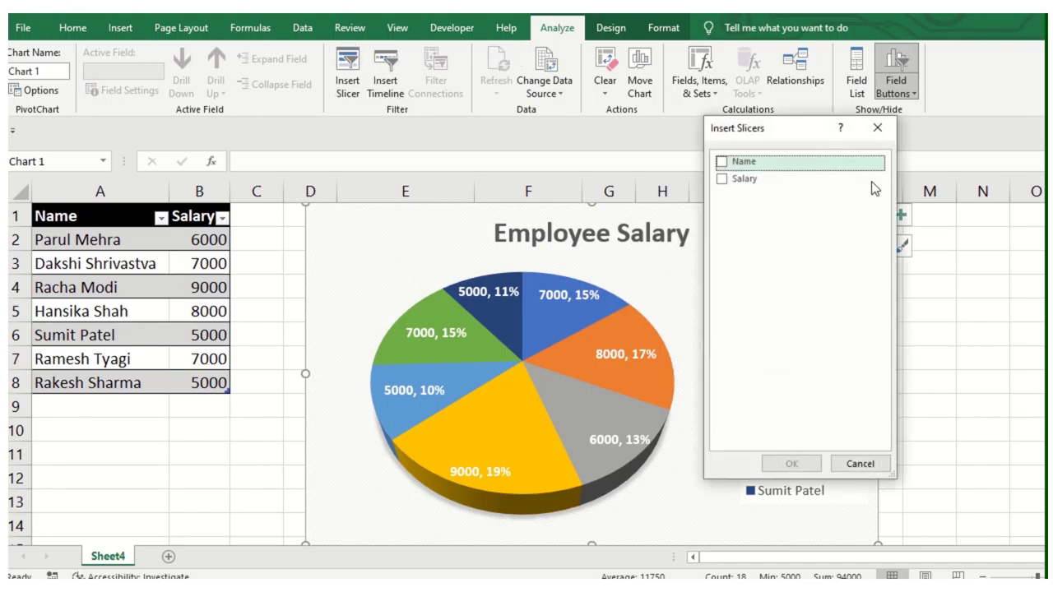
{"action": "left_click", "coordinate": [877, 128]}
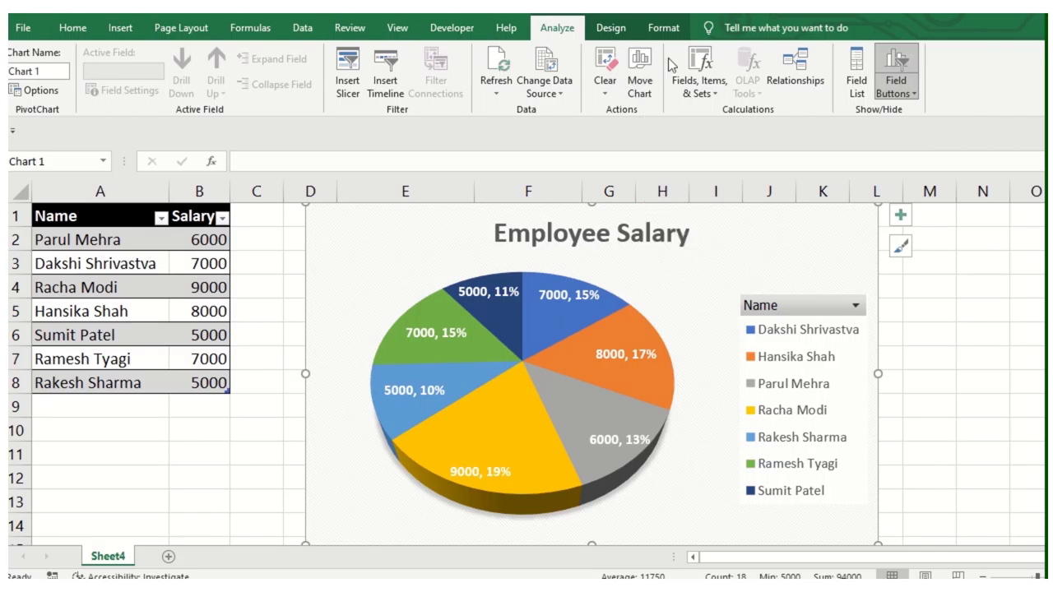
{"action": "left_click", "coordinate": [668, 28]}
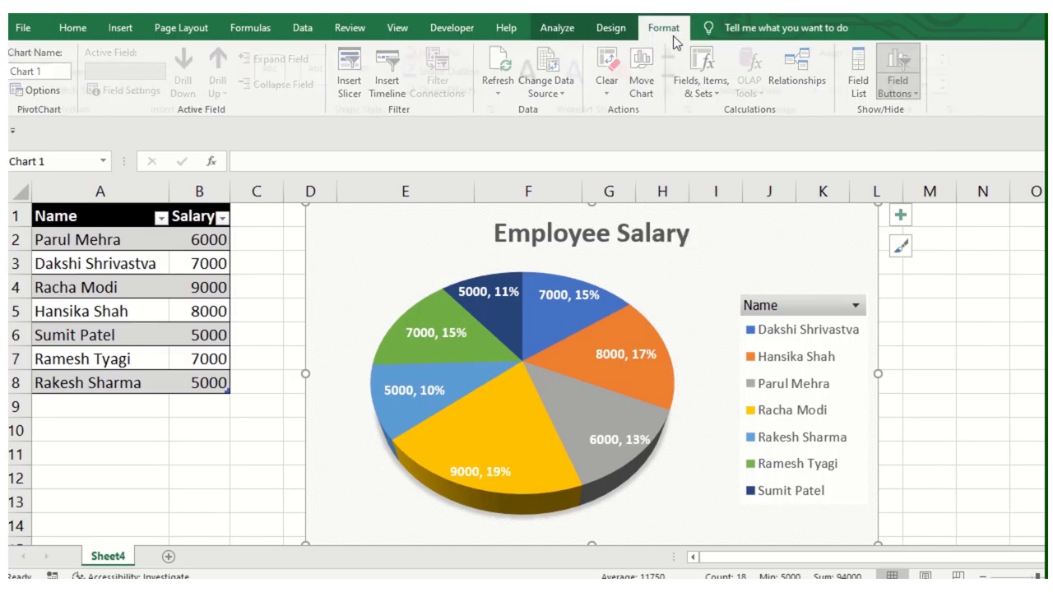
{"action": "left_click", "coordinate": [564, 30]}
{"action": "left_click", "coordinate": [347, 74]}
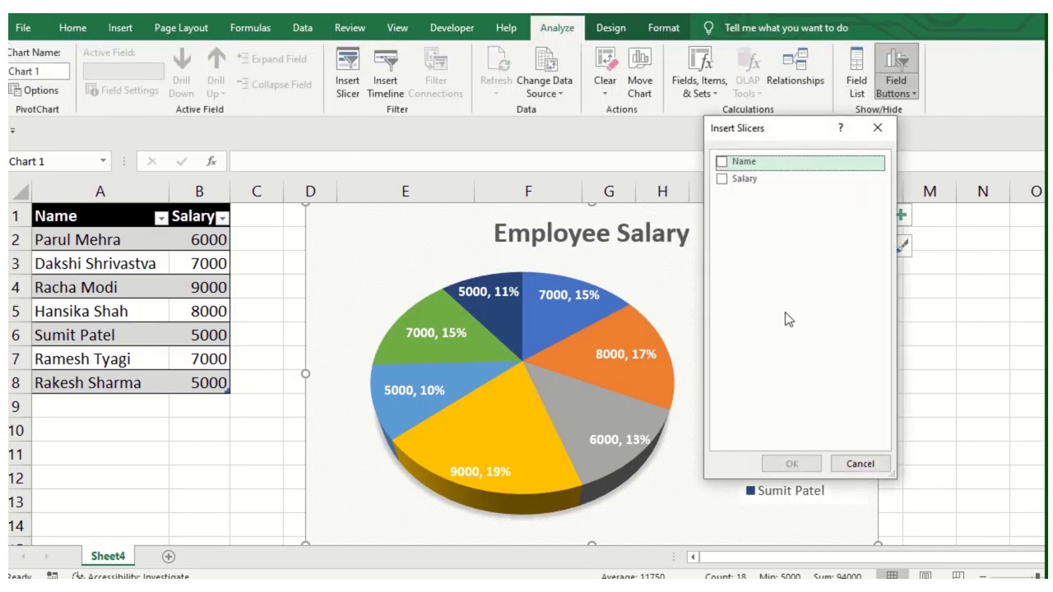
{"action": "left_click", "coordinate": [788, 464]}
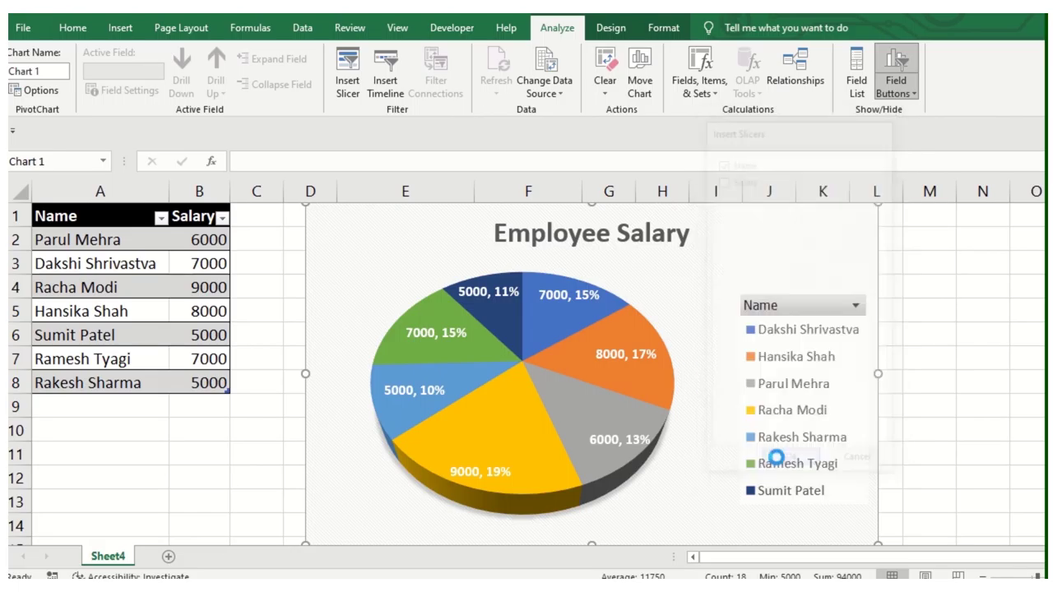
{"action": "left_click_drag", "start_coordinate": [555, 247], "coordinate": [213, 248]}
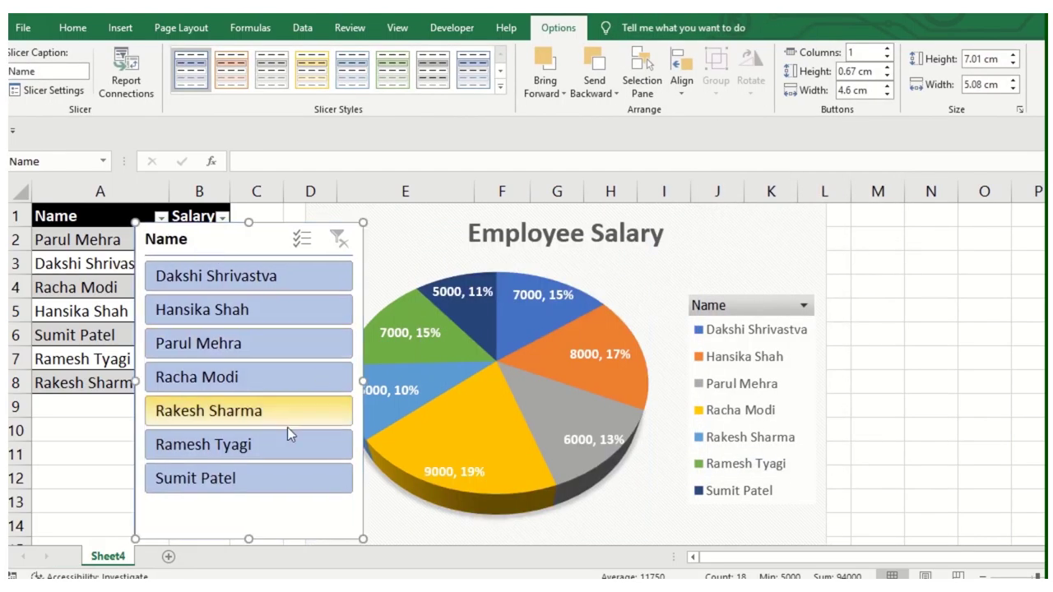
Resize the Name slicer and lay out its buttons in 3 columns
{"action": "left_click_drag", "start_coordinate": [362, 540], "coordinate": [474, 379]}
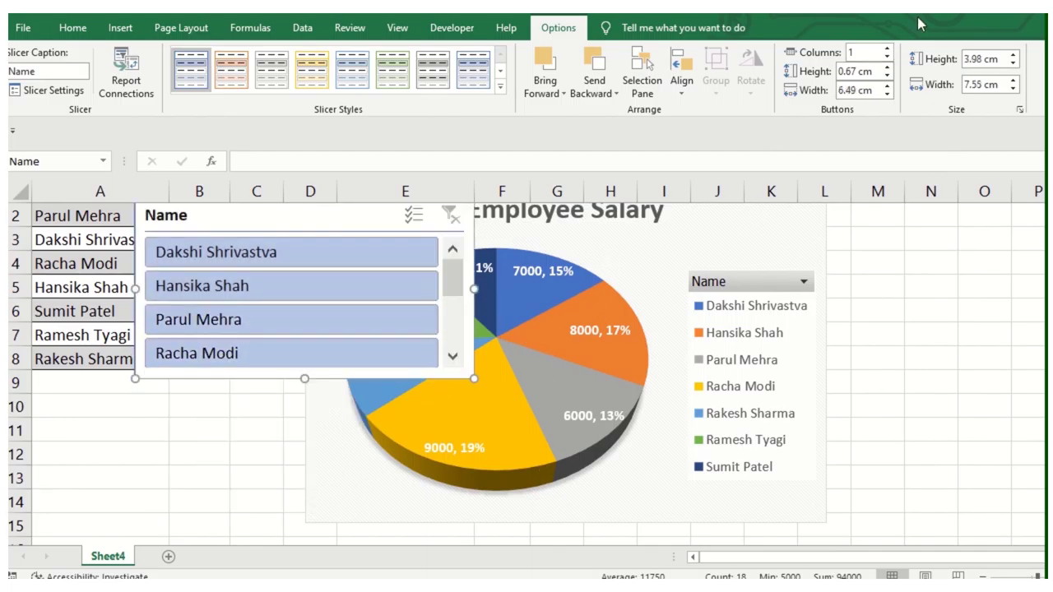
{"action": "left_click", "coordinate": [886, 49]}
{"action": "left_click", "coordinate": [886, 49]}
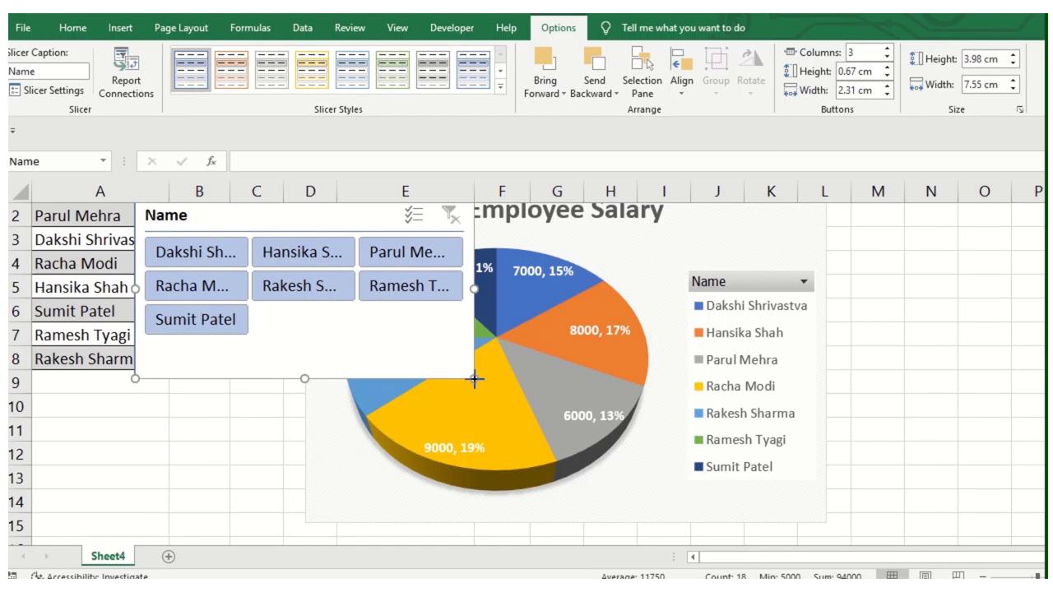
Move the slicer down and shrink it into a strip beneath the pie
{"action": "left_click_drag", "start_coordinate": [475, 380], "coordinate": [674, 325]}
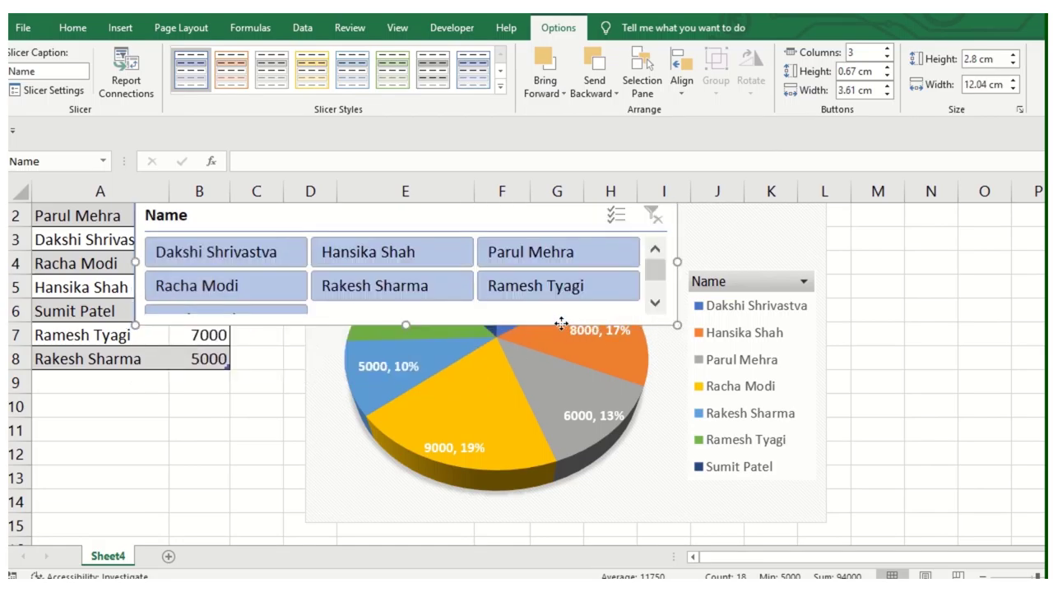
{"action": "left_click_drag", "start_coordinate": [561, 323], "coordinate": [693, 522]}
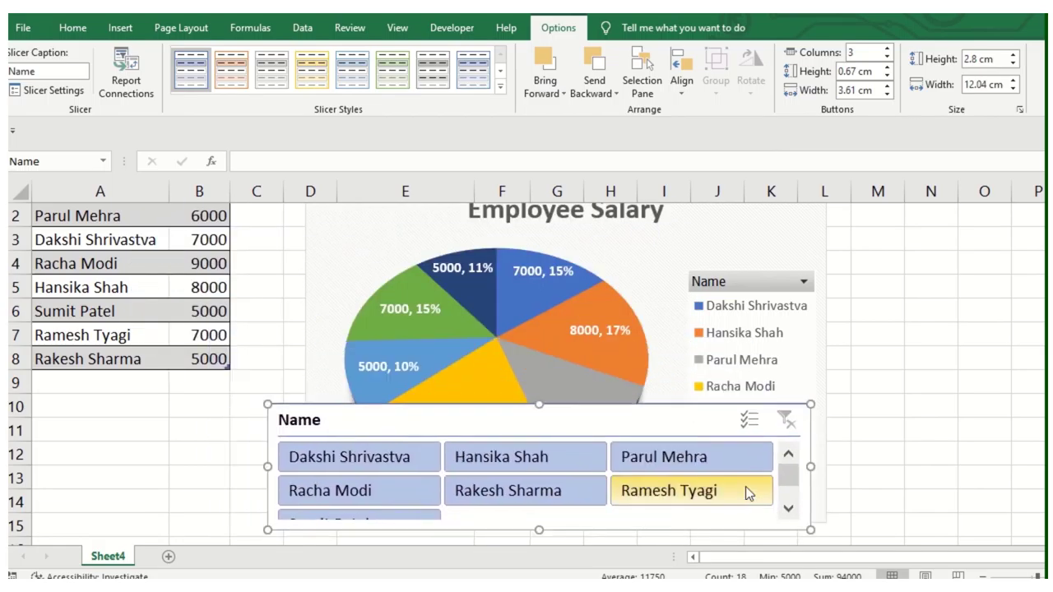
{"action": "scroll", "coordinate": [745, 493], "scroll_direction": "down", "scroll_amount": 1}
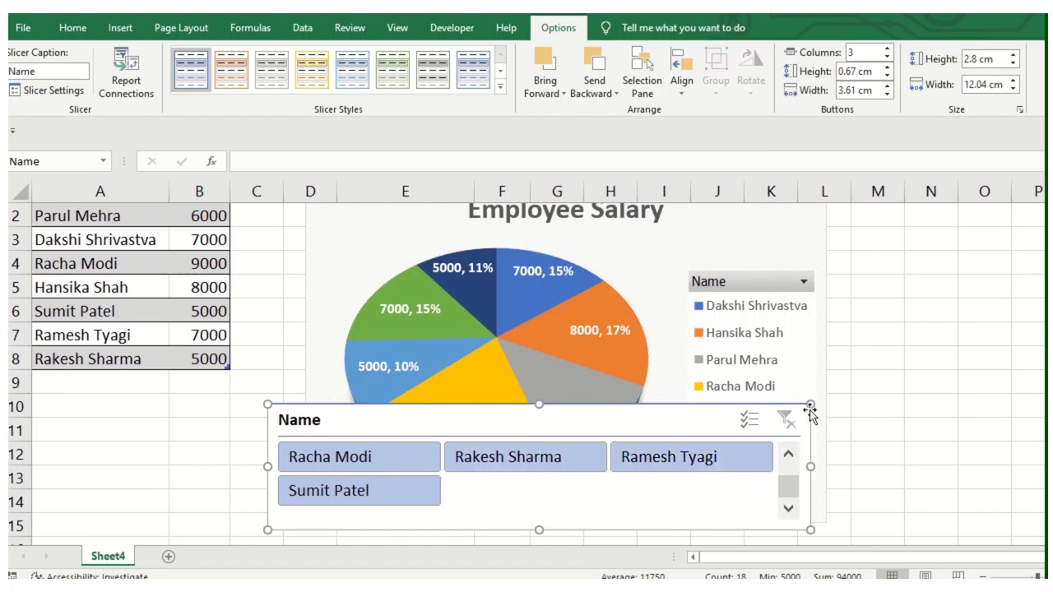
{"action": "left_click_drag", "start_coordinate": [797, 414], "coordinate": [668, 458]}
{"action": "left_click_drag", "start_coordinate": [599, 469], "coordinate": [656, 470]}
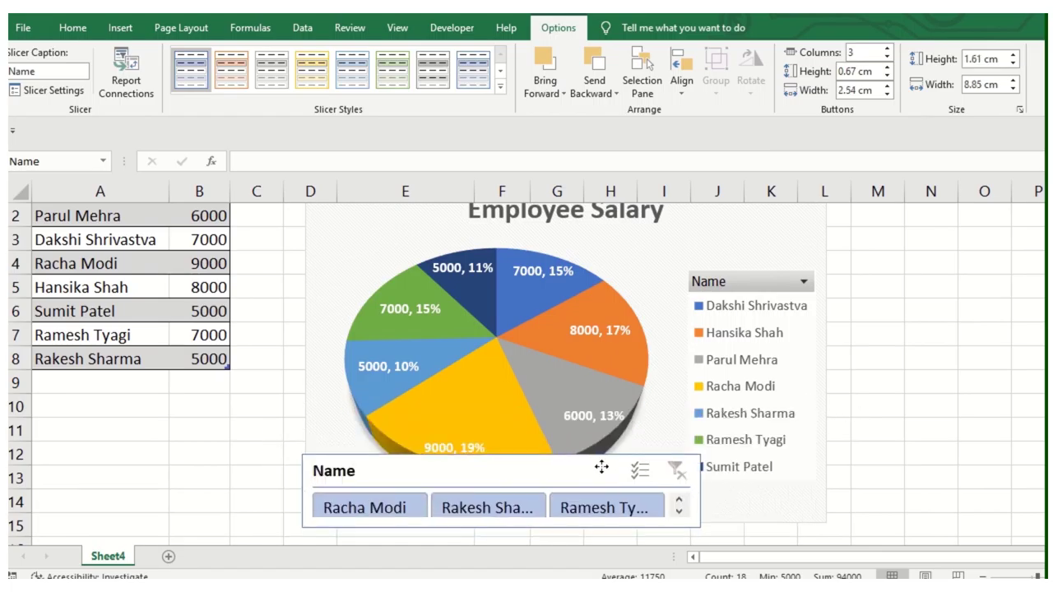
{"action": "left_click", "coordinate": [742, 285]}
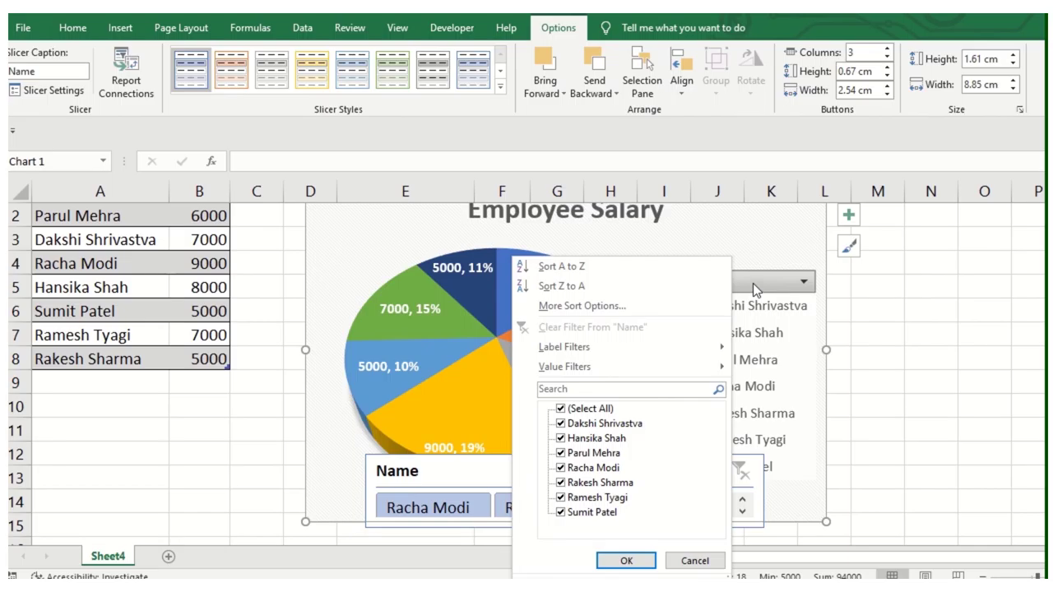
Delete the pie chart's Name legend and nudge the slicer slightly lower below the chart
{"action": "right_click", "coordinate": [753, 283]}
{"action": "left_click", "coordinate": [823, 457]}
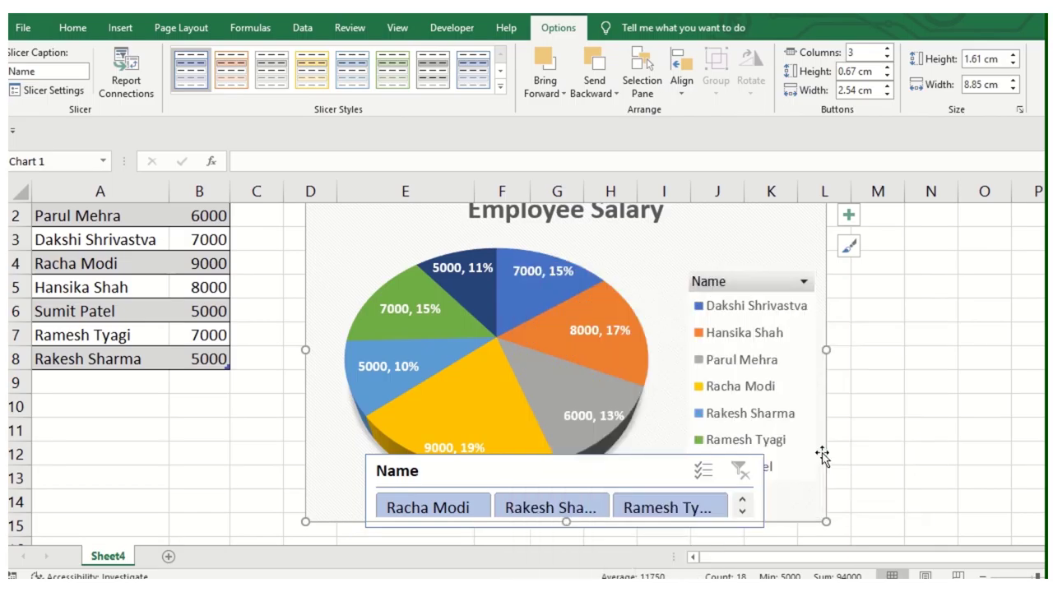
{"action": "right_click", "coordinate": [755, 295]}
{"action": "left_click", "coordinate": [734, 300]}
{"action": "key", "text": "Delete"}
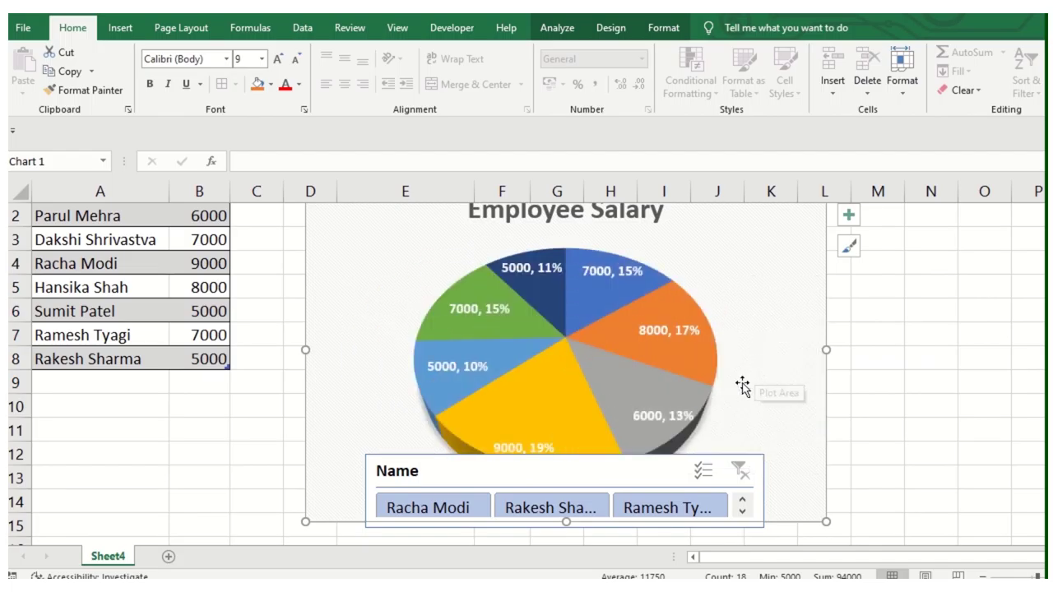
{"action": "scroll", "coordinate": [691, 420], "scroll_direction": "down", "scroll_amount": 1}
{"action": "scroll", "coordinate": [628, 336], "scroll_direction": "down", "scroll_amount": 2}
{"action": "scroll", "coordinate": [628, 402], "scroll_direction": "up", "scroll_amount": 1}
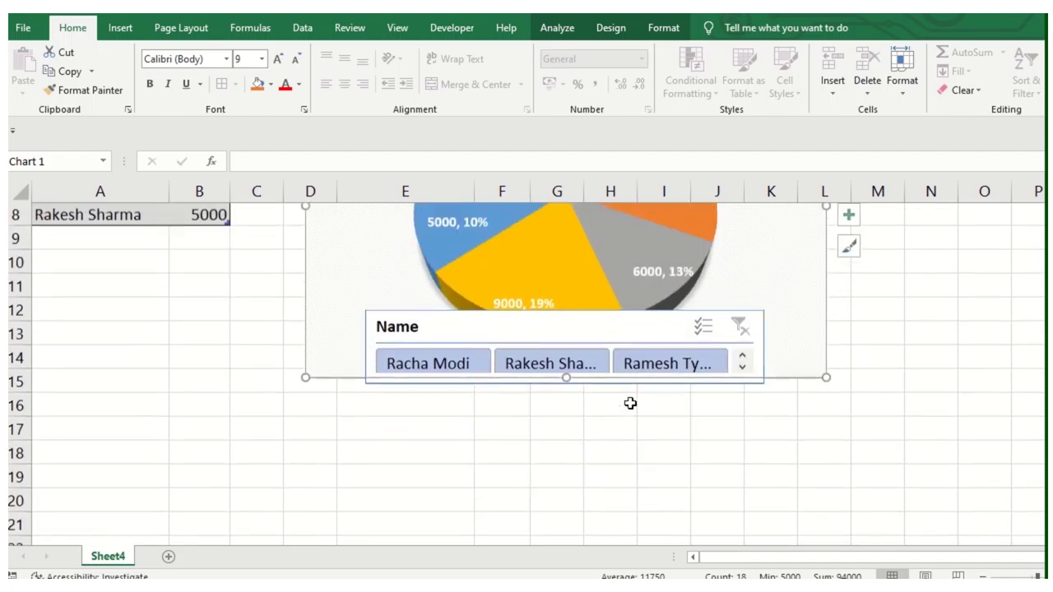
{"action": "mouse_move", "coordinate": [623, 337]}
{"action": "left_mouse_down"}
{"action": "mouse_move", "coordinate": [625, 380]}
{"action": "mouse_move", "coordinate": [617, 359]}
{"action": "left_mouse_up"}
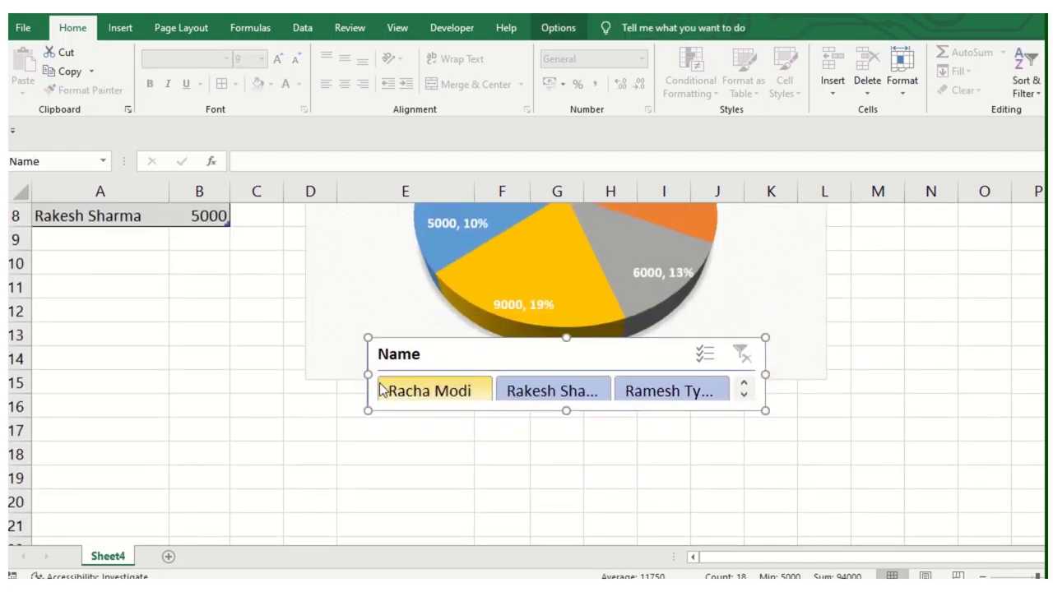
Enlarge the Name slicer to about 2.76 cm by 11.5 cm, showing two rows of names
{"action": "left_click_drag", "start_coordinate": [305, 379], "coordinate": [305, 379]}
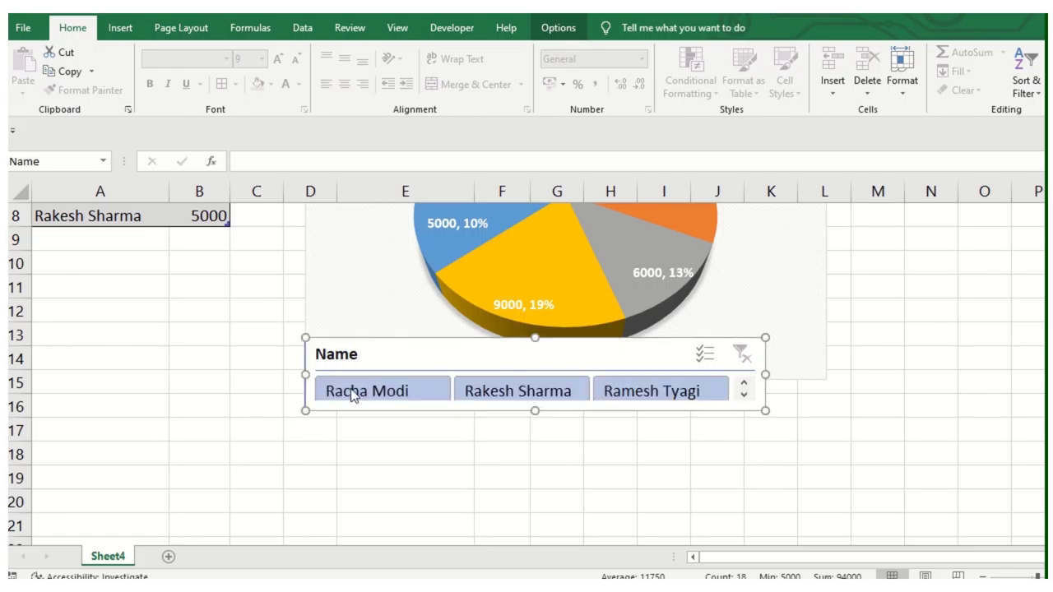
{"action": "left_click_drag", "start_coordinate": [765, 373], "coordinate": [823, 374]}
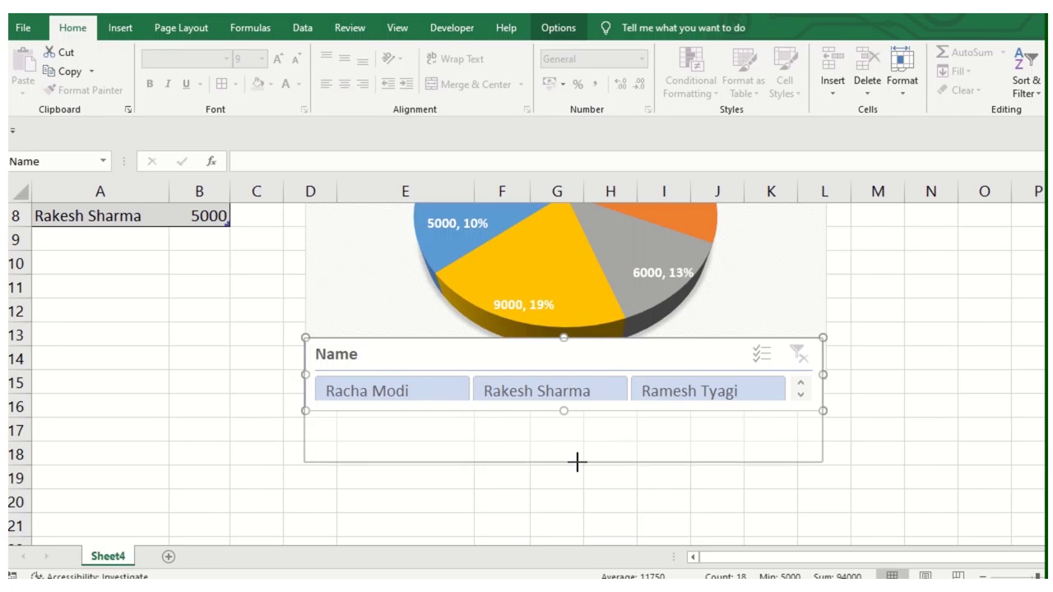
{"action": "left_click_drag", "start_coordinate": [564, 411], "coordinate": [573, 461]}
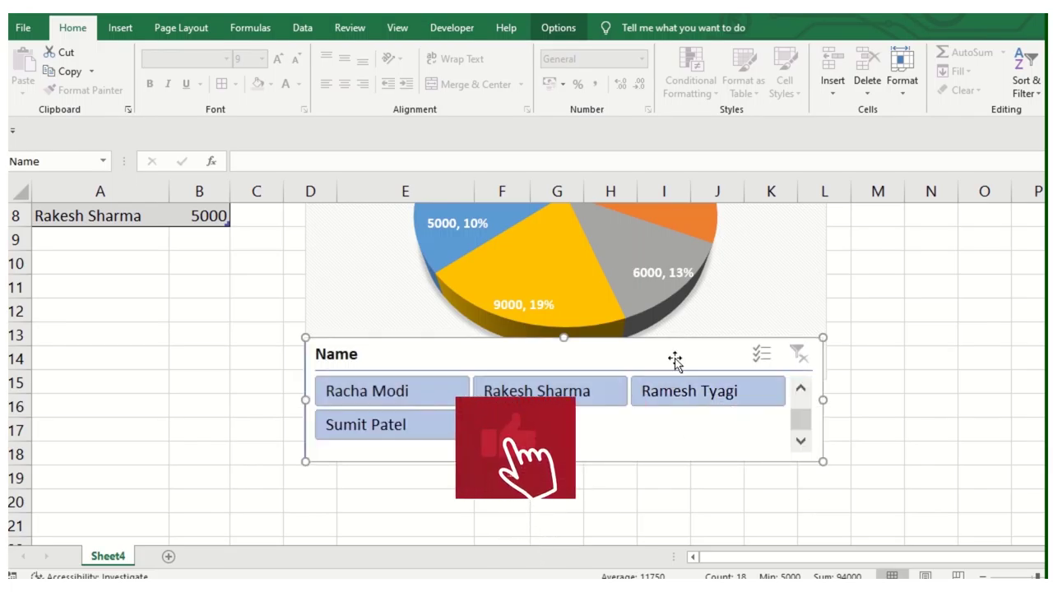
{"action": "left_click_drag", "start_coordinate": [800, 418], "coordinate": [802, 409]}
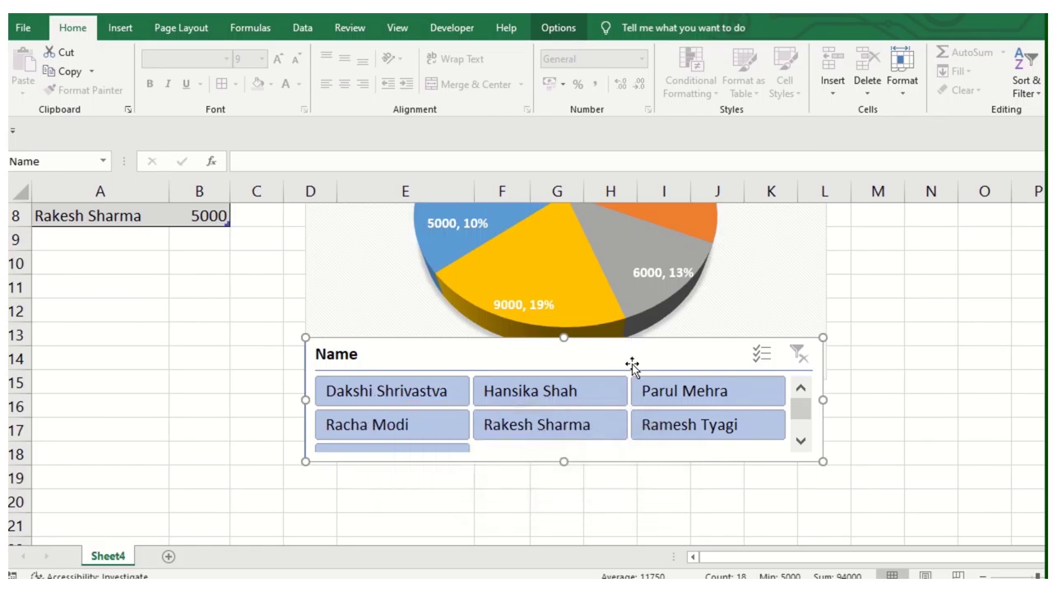
Apply the yellow (gold) slicer style to the Name slicer
{"action": "left_click", "coordinate": [557, 28]}
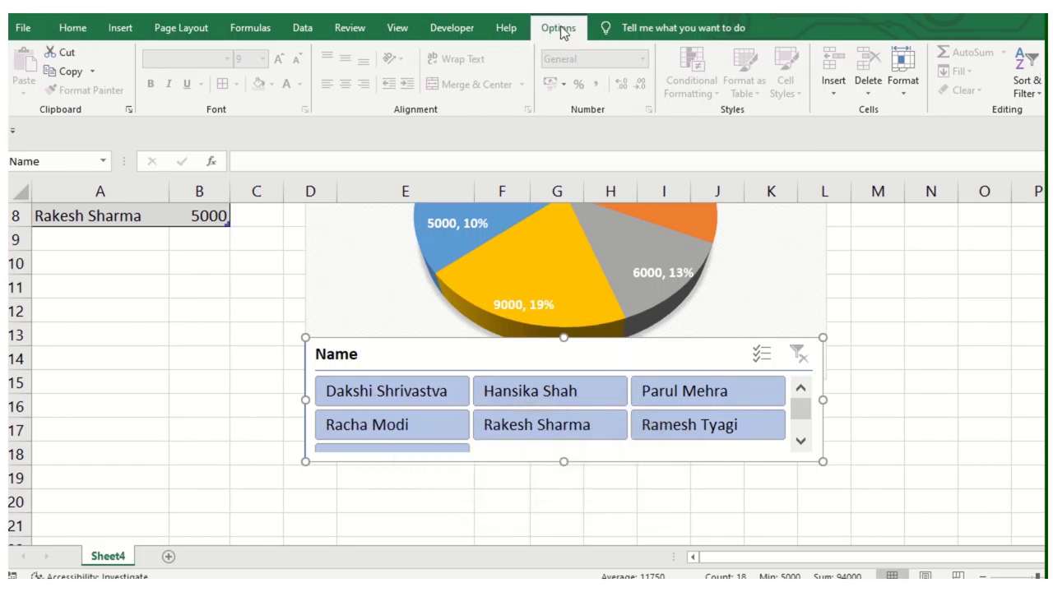
{"action": "left_click", "coordinate": [321, 78]}
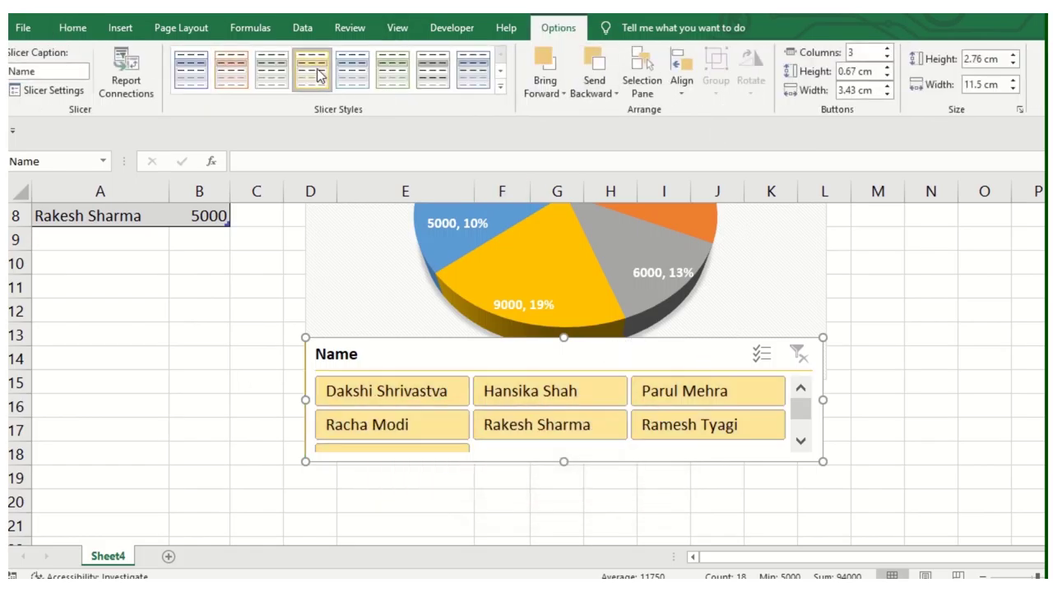
{"action": "left_click", "coordinate": [782, 282]}
{"action": "scroll", "coordinate": [809, 362], "scroll_direction": "up", "scroll_amount": 3}
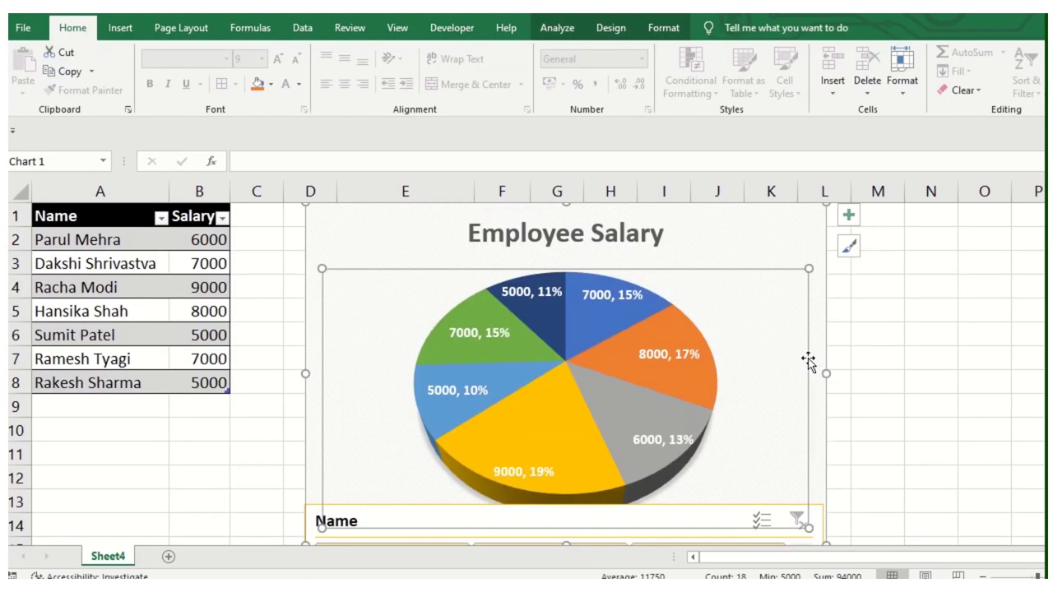
{"action": "left_click", "coordinate": [247, 234]}
Hide columns A and B holding the Name and Salary source data
{"action": "left_click_drag", "start_coordinate": [40, 191], "coordinate": [223, 187]}
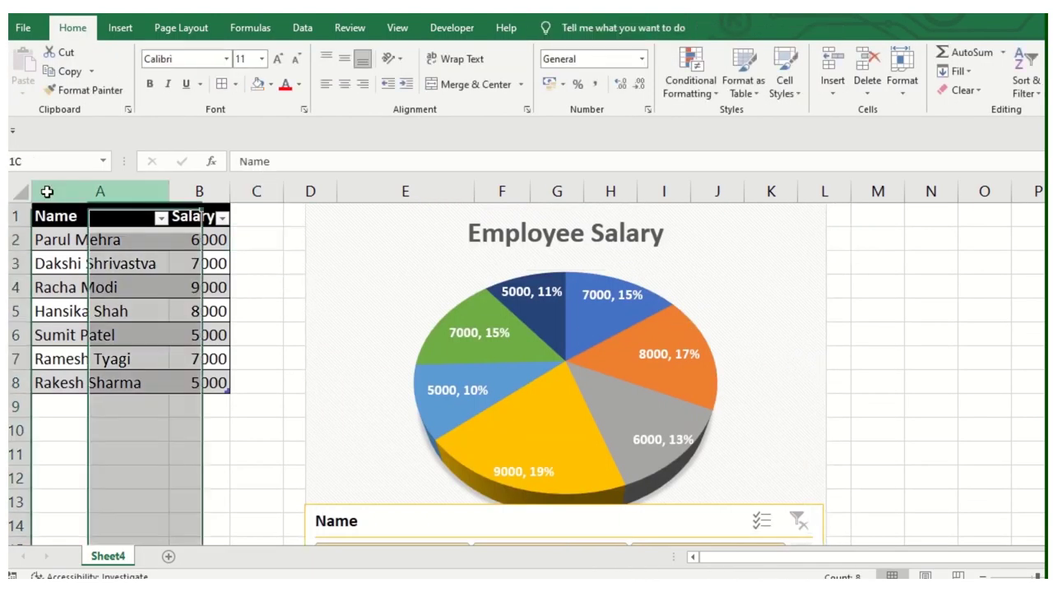
{"action": "right_click", "coordinate": [223, 190]}
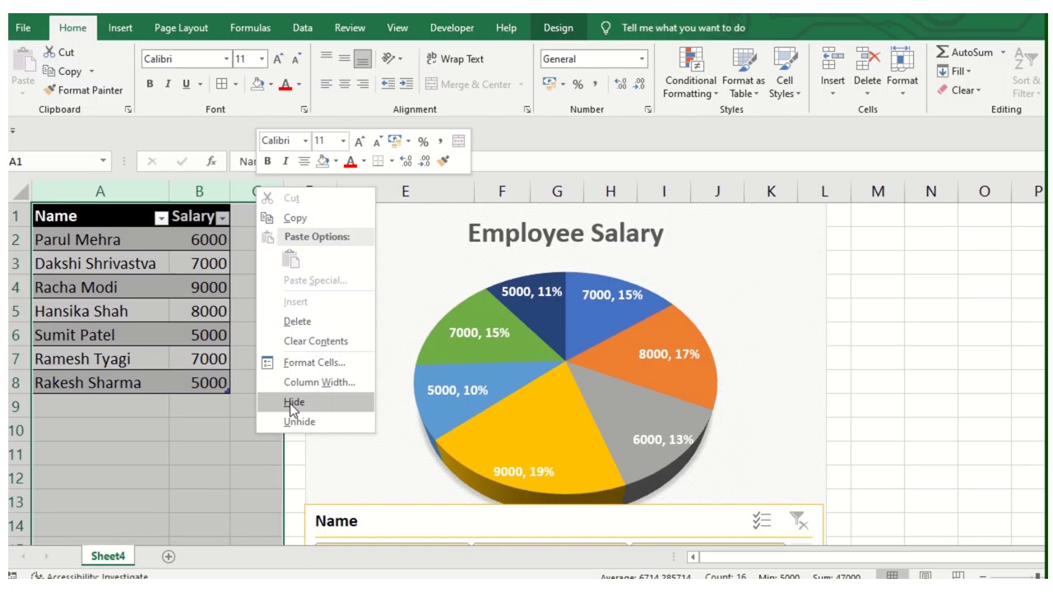
{"action": "left_click", "coordinate": [289, 402]}
{"action": "scroll", "coordinate": [280, 395], "scroll_direction": "down", "scroll_amount": 4}
{"action": "scroll", "coordinate": [367, 431], "scroll_direction": "up", "scroll_amount": 4}
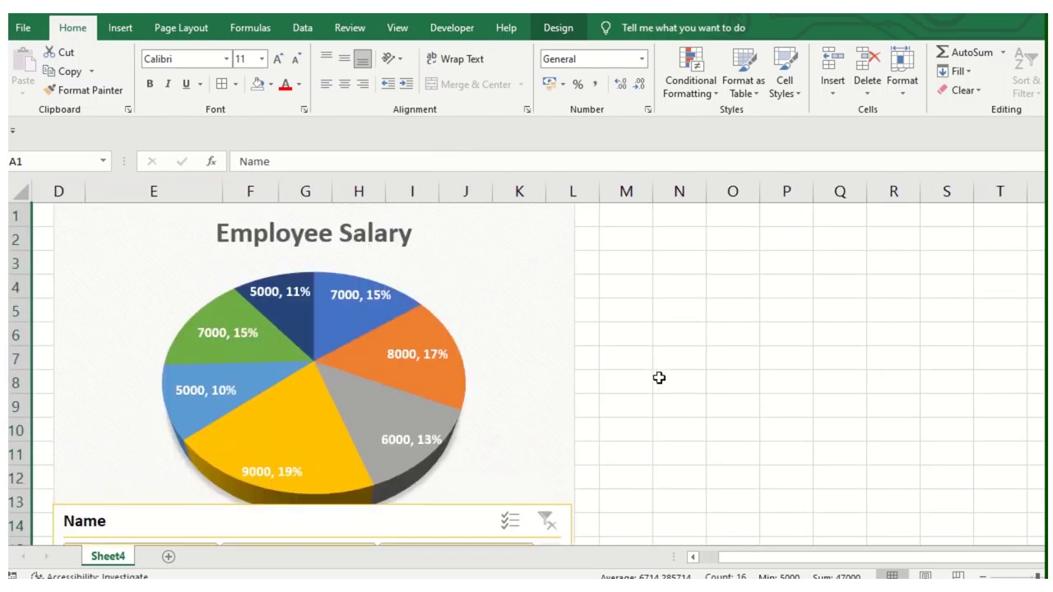
Turn off the worksheet gridlines from the View tab
{"action": "left_click", "coordinate": [679, 326]}
{"action": "left_click", "coordinate": [397, 29]}
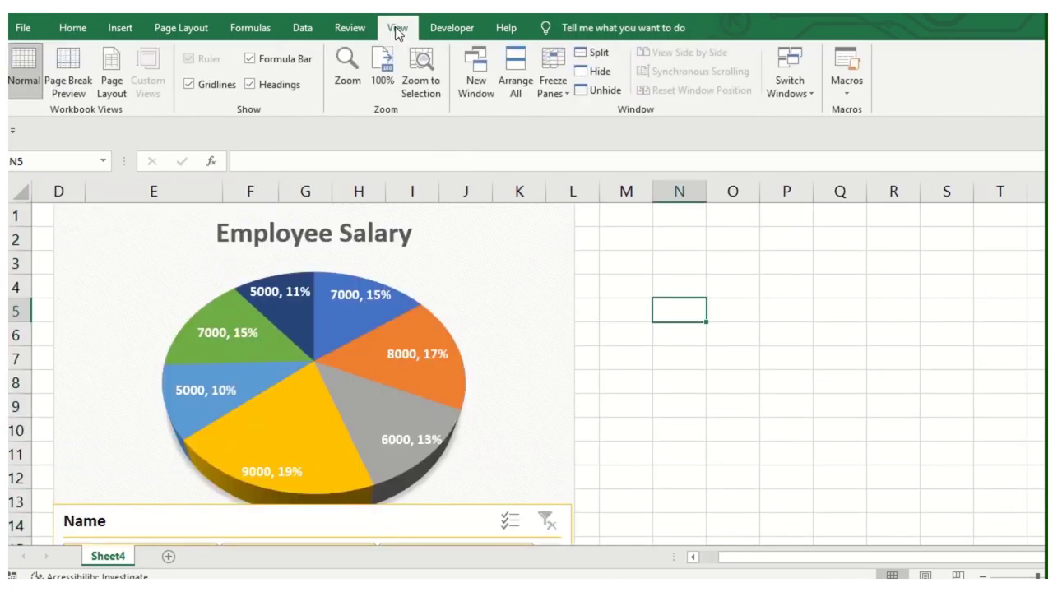
{"action": "left_click", "coordinate": [208, 85]}
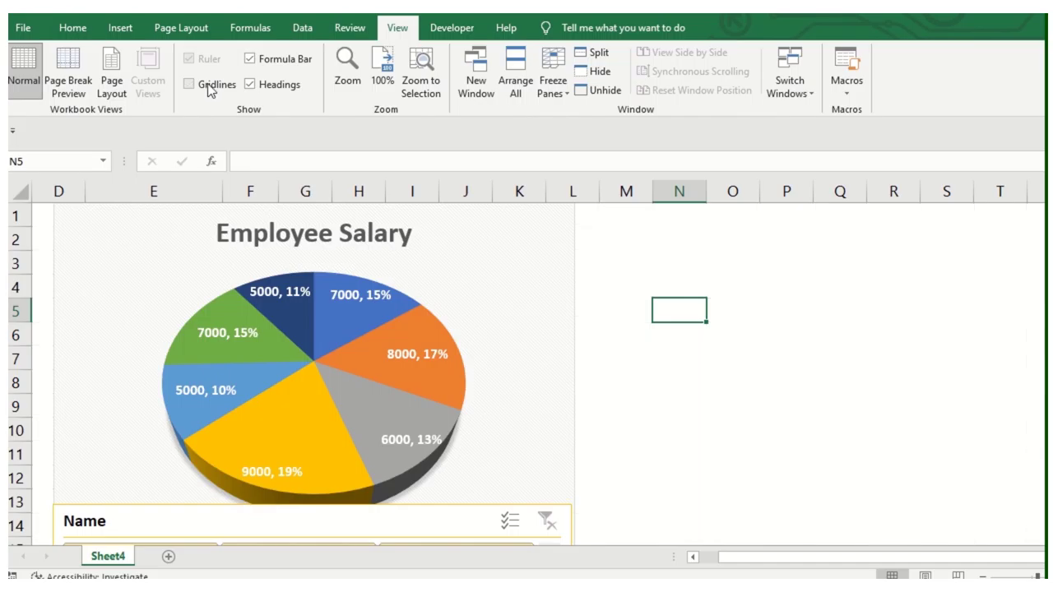
Set the salary chart's Shape Fill to No Fill so its background is transparent
{"action": "left_click", "coordinate": [549, 328]}
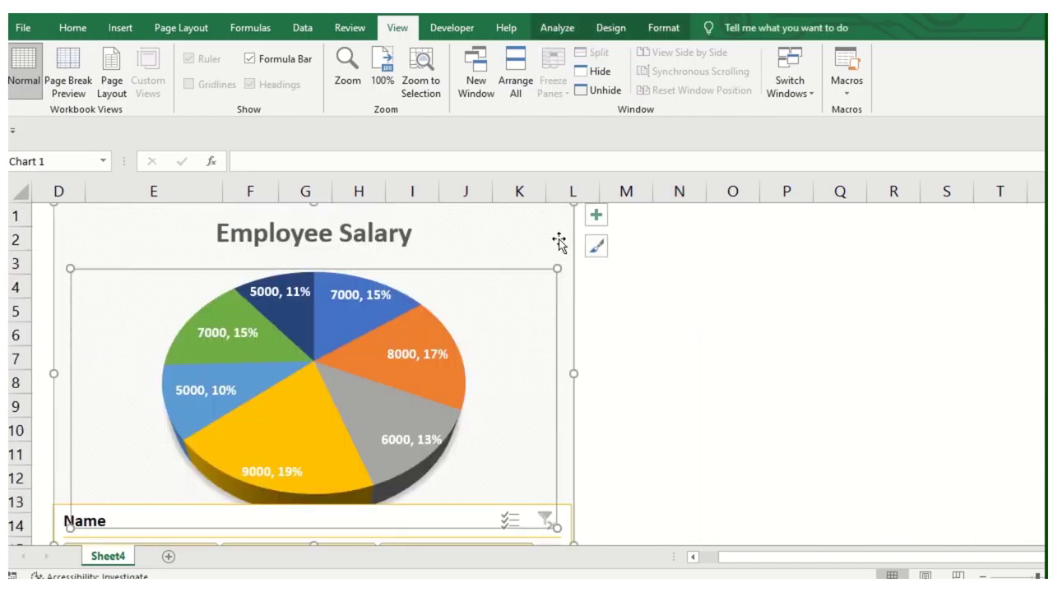
{"action": "left_click", "coordinate": [611, 30]}
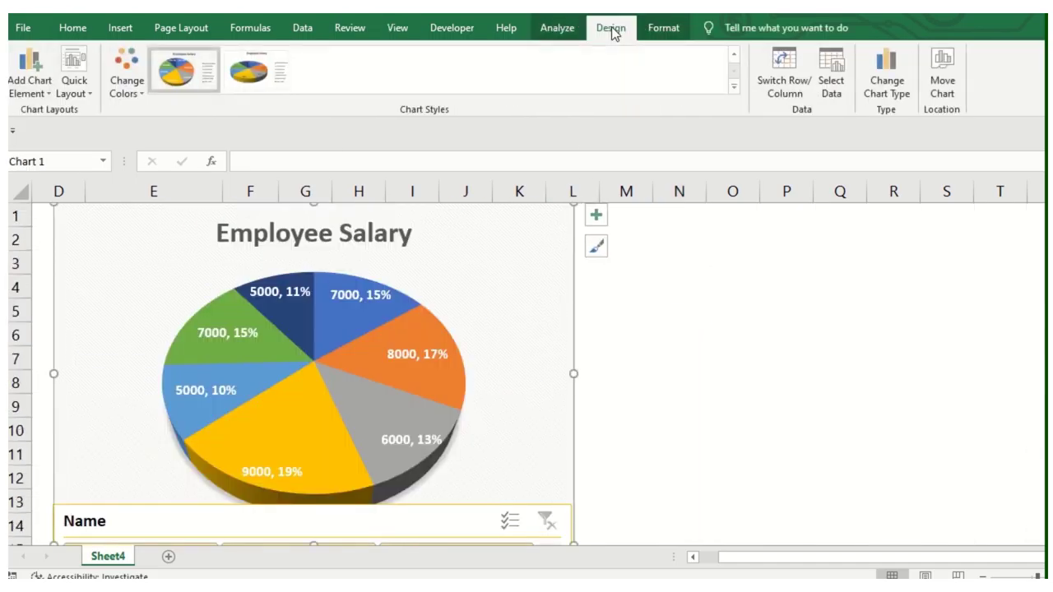
{"action": "left_click", "coordinate": [559, 28]}
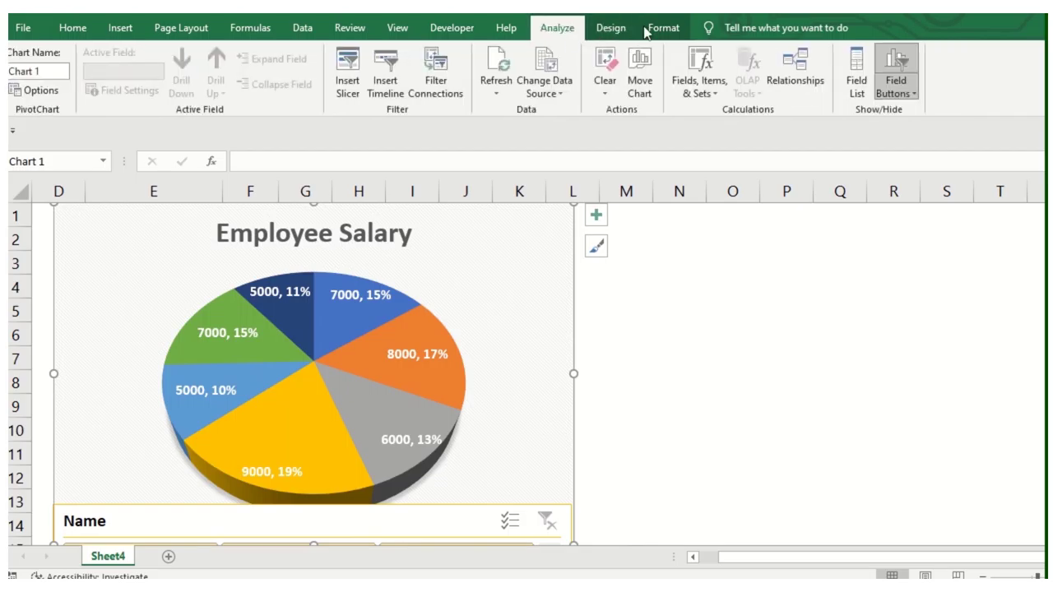
{"action": "left_click", "coordinate": [663, 28]}
{"action": "left_click", "coordinate": [461, 52]}
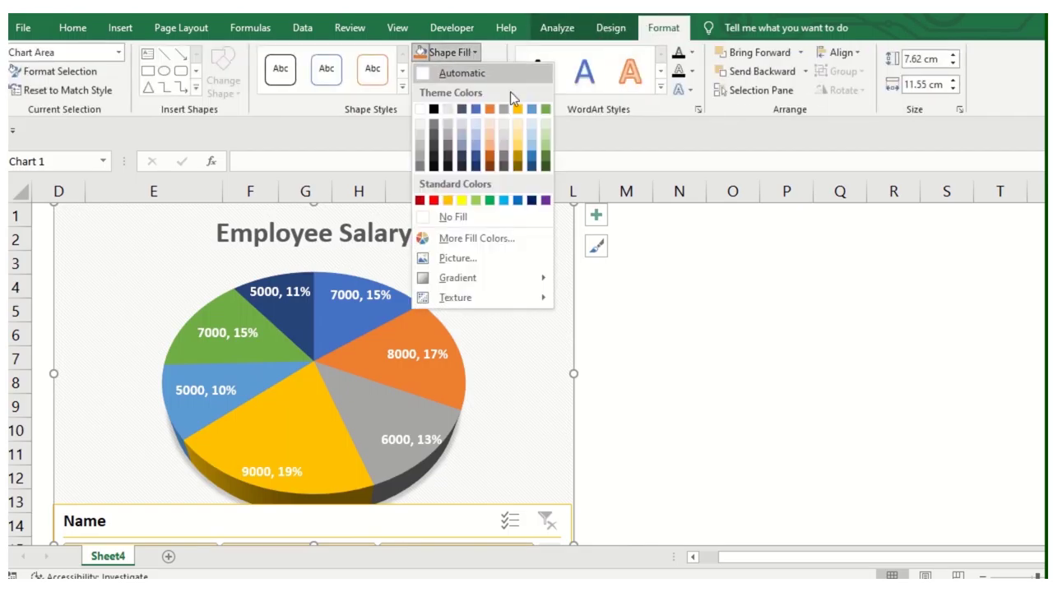
{"action": "left_click", "coordinate": [494, 219]}
{"action": "left_click", "coordinate": [647, 304]}
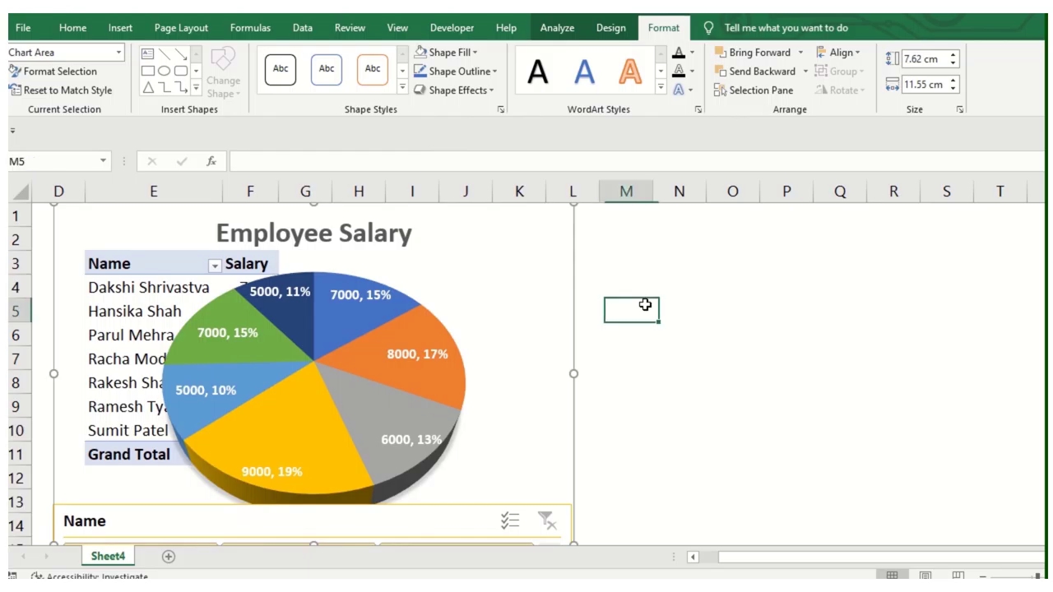
{"action": "left_click", "coordinate": [142, 189]}
Hide columns E and F containing the pivot table
{"action": "right_click", "coordinate": [144, 188]}
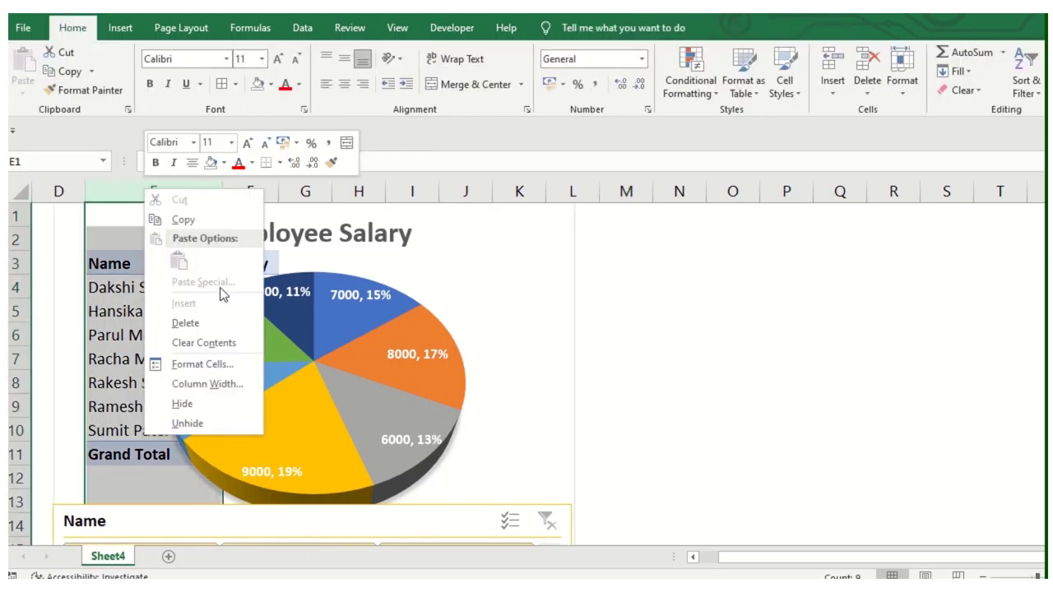
{"action": "left_click", "coordinate": [205, 401]}
{"action": "left_click", "coordinate": [113, 190]}
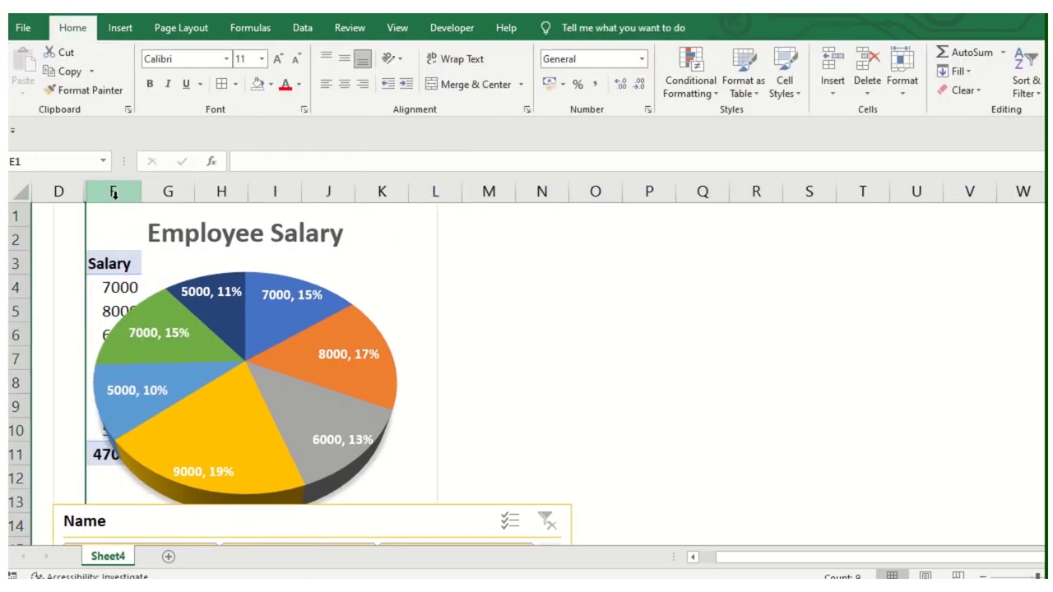
{"action": "right_click", "coordinate": [113, 191]}
{"action": "left_click", "coordinate": [163, 401]}
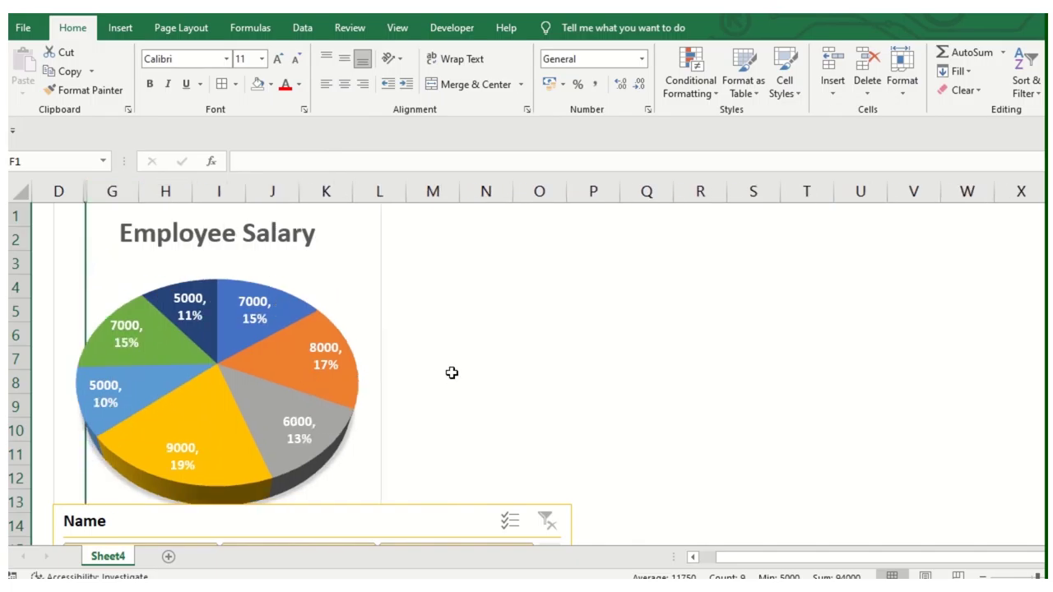
{"action": "scroll", "coordinate": [451, 372], "scroll_direction": "down", "scroll_amount": 1}
{"action": "left_click", "coordinate": [400, 277]}
Drag the salary chart's right edge outward to widen it
{"action": "left_click", "coordinate": [376, 358]}
{"action": "scroll", "coordinate": [382, 360], "scroll_direction": "up", "scroll_amount": 1}
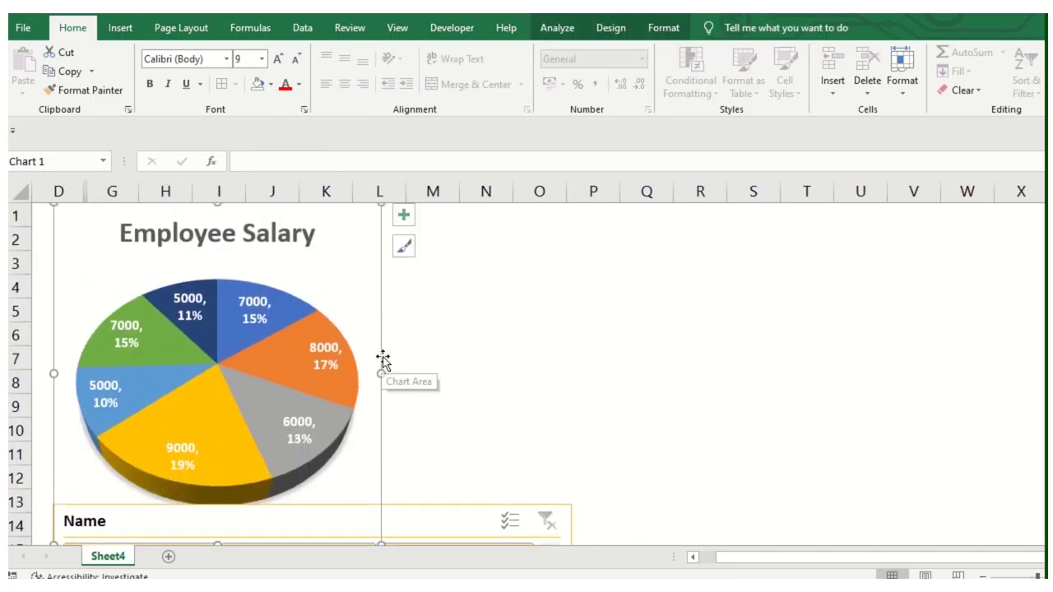
{"action": "left_click_drag", "start_coordinate": [382, 374], "coordinate": [569, 372]}
{"action": "scroll", "coordinate": [543, 374], "scroll_direction": "down", "scroll_amount": 2}
{"action": "scroll", "coordinate": [494, 370], "scroll_direction": "down", "scroll_amount": 2}
{"action": "scroll", "coordinate": [460, 358], "scroll_direction": "up", "scroll_amount": 1}
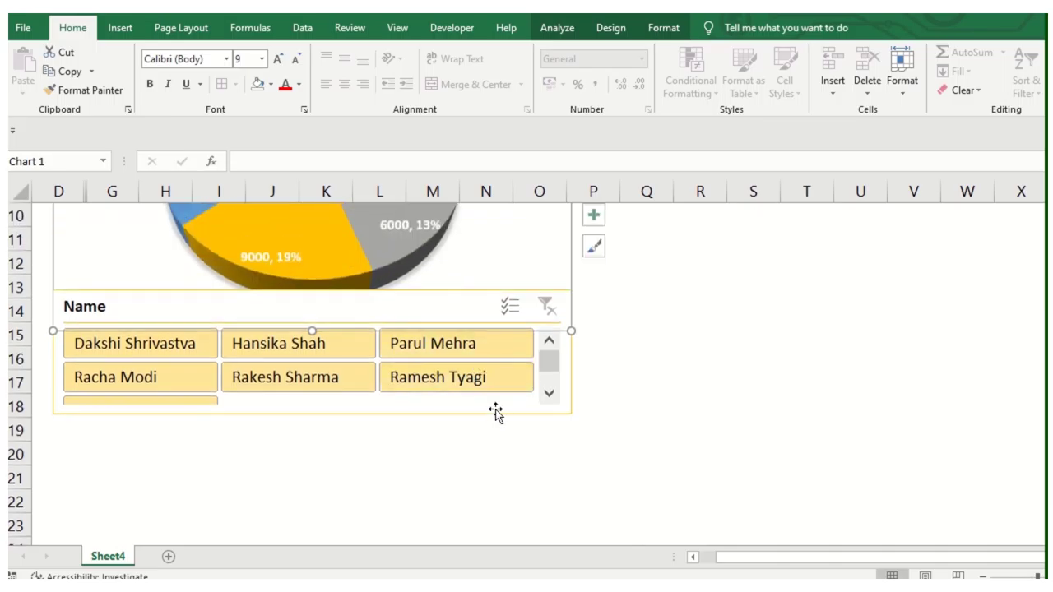
Move the Name slicer off the chart and filter the pie to the second employee
{"action": "left_click_drag", "start_coordinate": [496, 412], "coordinate": [532, 466]}
{"action": "left_click", "coordinate": [357, 393]}
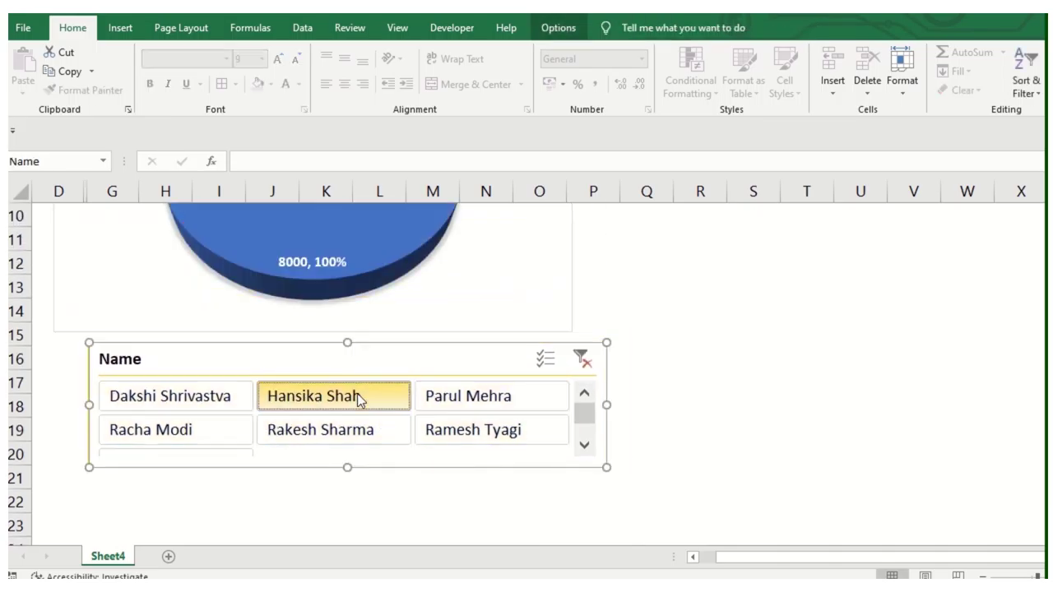
{"action": "mouse_move", "coordinate": [395, 355]}
{"action": "left_mouse_down"}
{"action": "mouse_move", "coordinate": [390, 339]}
{"action": "mouse_move", "coordinate": [419, 348]}
{"action": "left_mouse_up"}
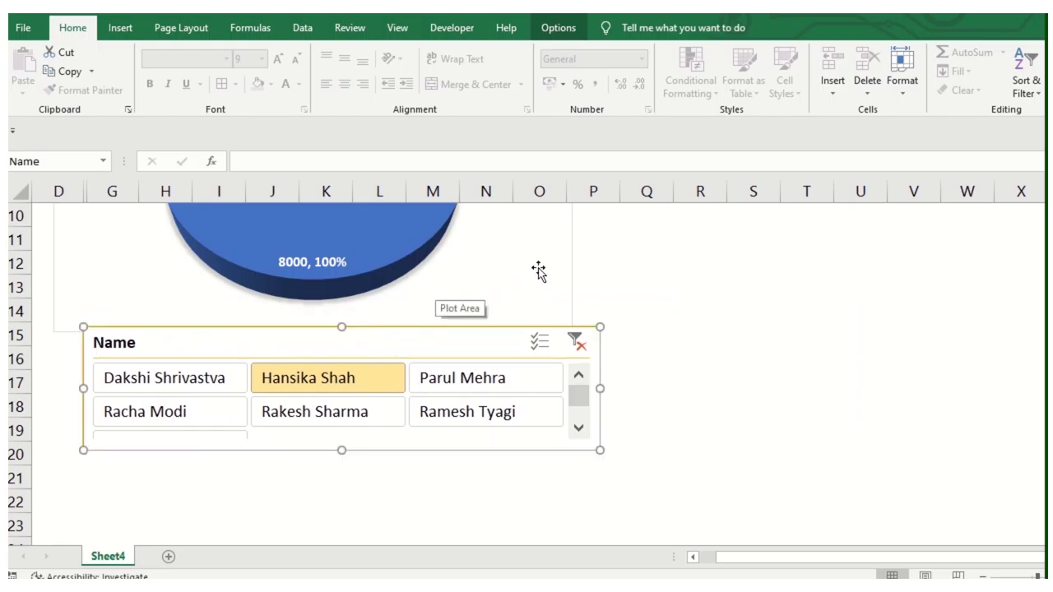
{"action": "left_click", "coordinate": [580, 264]}
Reposition the Name slicer so it sits beneath the chart
{"action": "scroll", "coordinate": [554, 332], "scroll_direction": "up", "scroll_amount": 3}
{"action": "scroll", "coordinate": [539, 326], "scroll_direction": "down", "scroll_amount": 3}
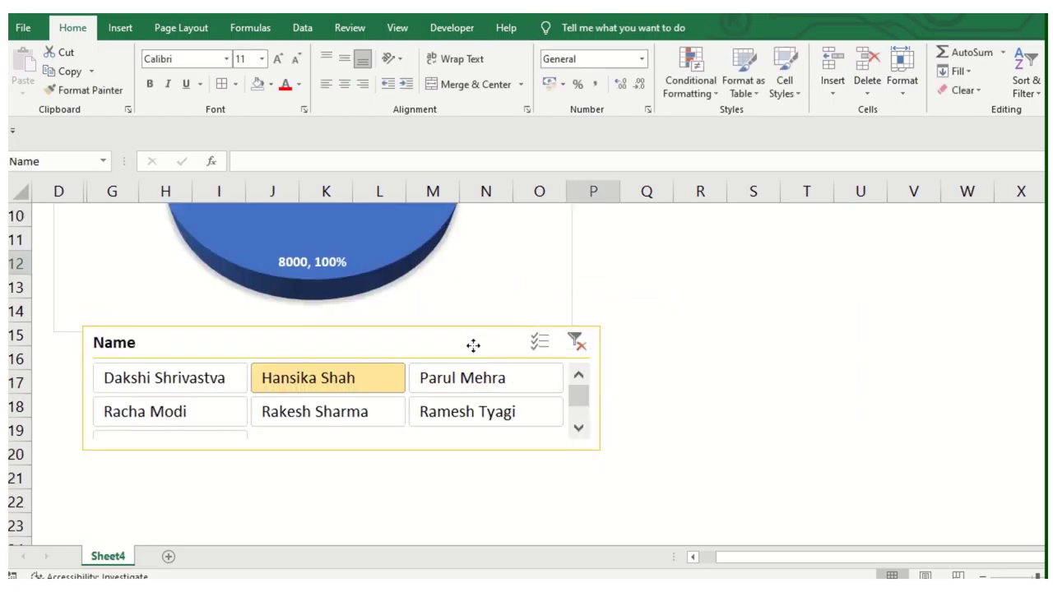
{"action": "left_click_drag", "start_coordinate": [472, 346], "coordinate": [898, 274]}
{"action": "left_click", "coordinate": [345, 404]}
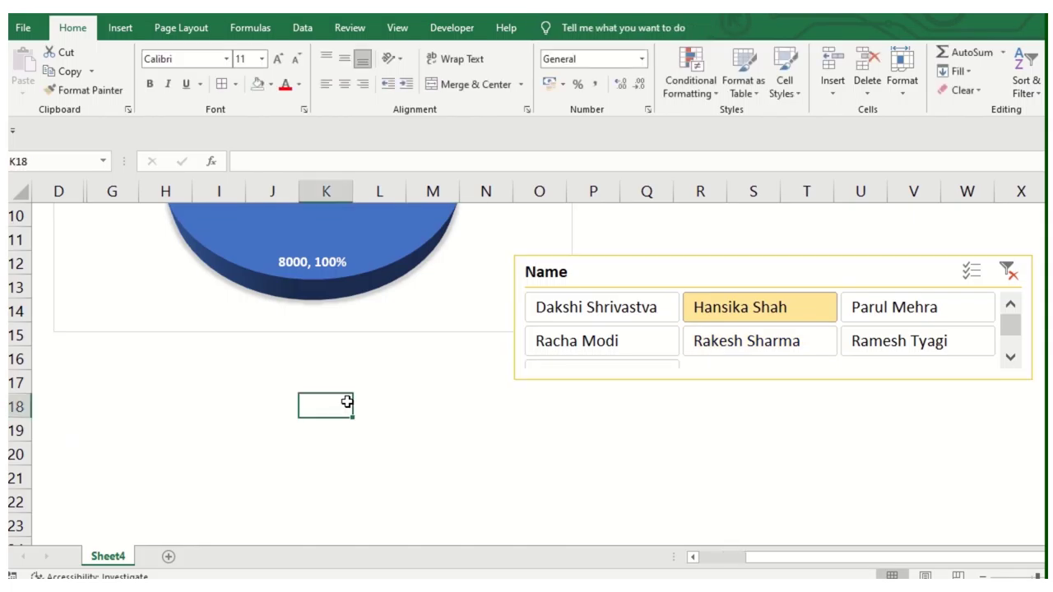
{"action": "scroll", "coordinate": [346, 404], "scroll_direction": "down", "scroll_amount": 3, "text": "ctrl"}
{"action": "scroll", "coordinate": [420, 343], "scroll_direction": "down", "scroll_amount": 1, "text": "ctrl"}
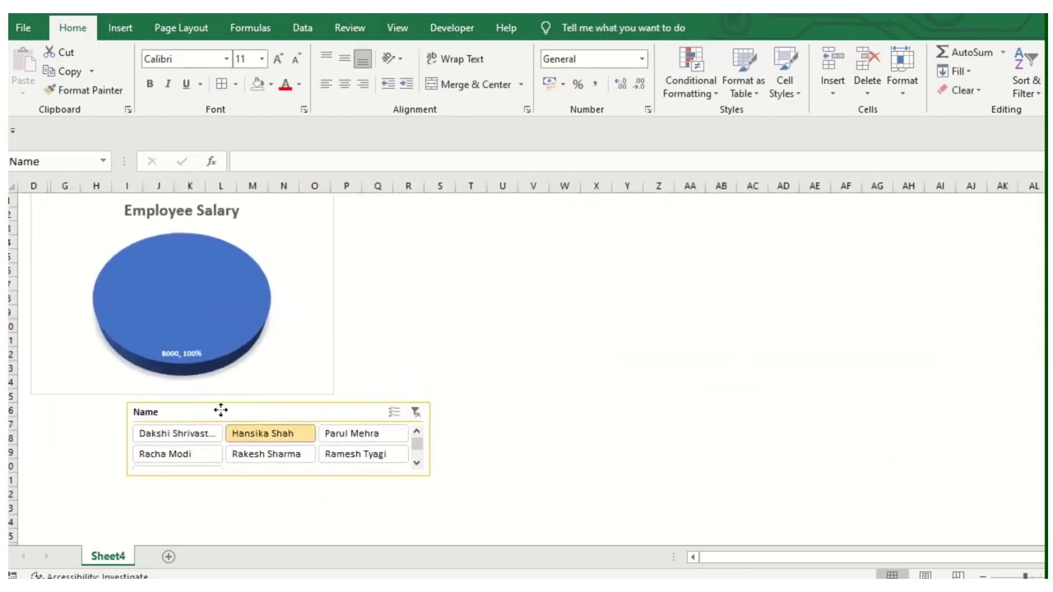
{"action": "left_click_drag", "start_coordinate": [395, 358], "coordinate": [147, 404]}
Filter the pie to single employees one at a time using the Name slicer buttons
{"action": "left_click", "coordinate": [111, 428]}
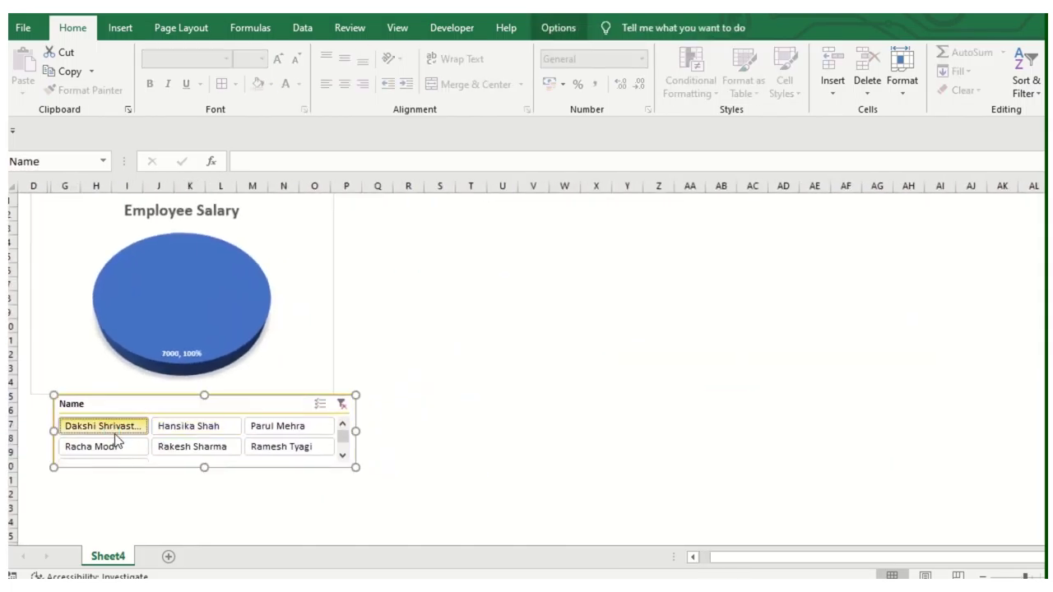
{"action": "left_click", "coordinate": [301, 427]}
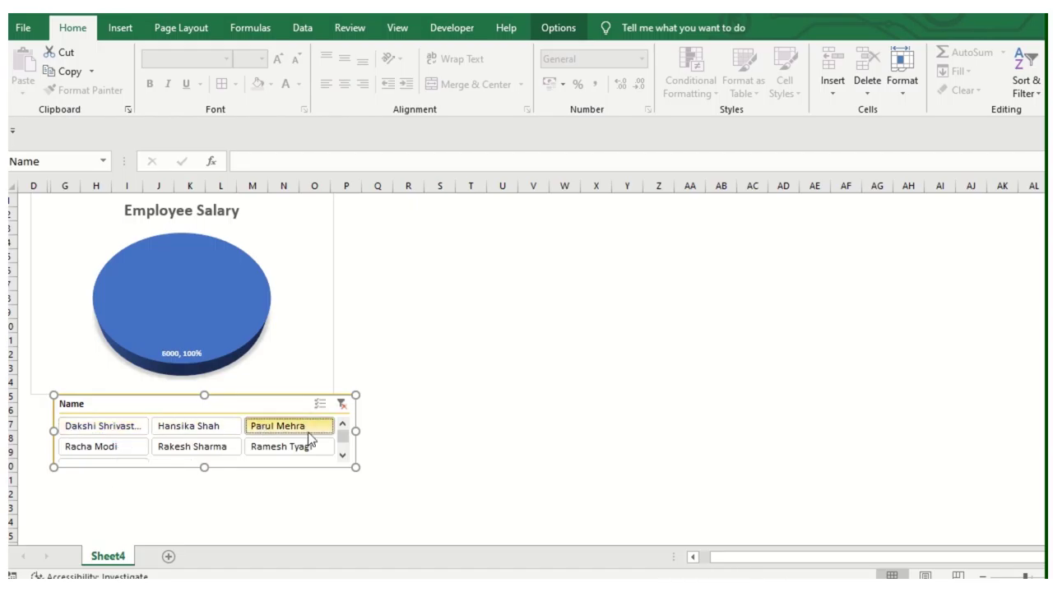
{"action": "left_click", "coordinate": [202, 445]}
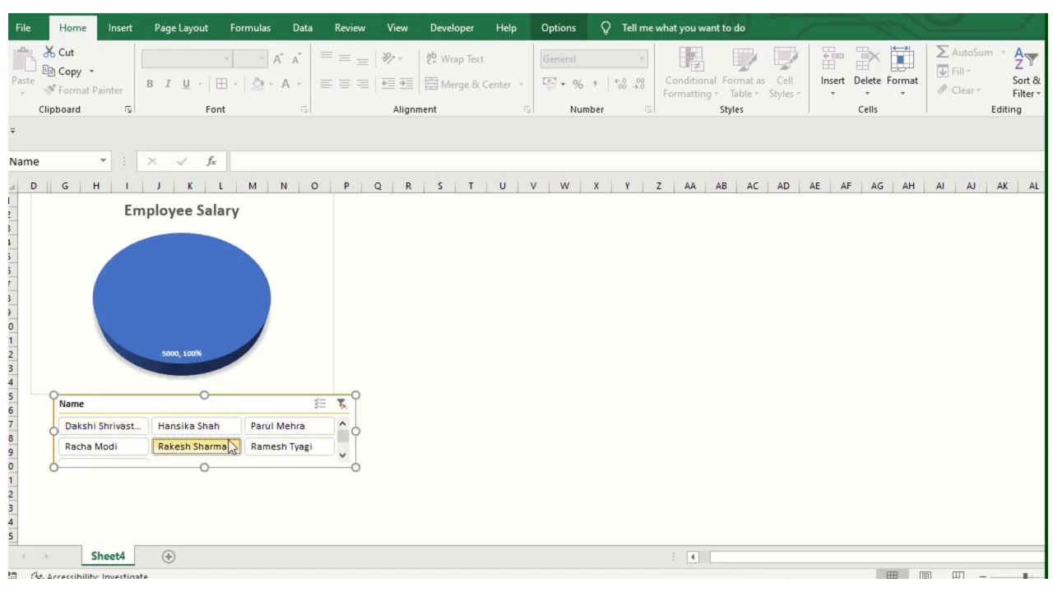
{"action": "left_click", "coordinate": [96, 457]}
{"action": "left_click", "coordinate": [276, 451]}
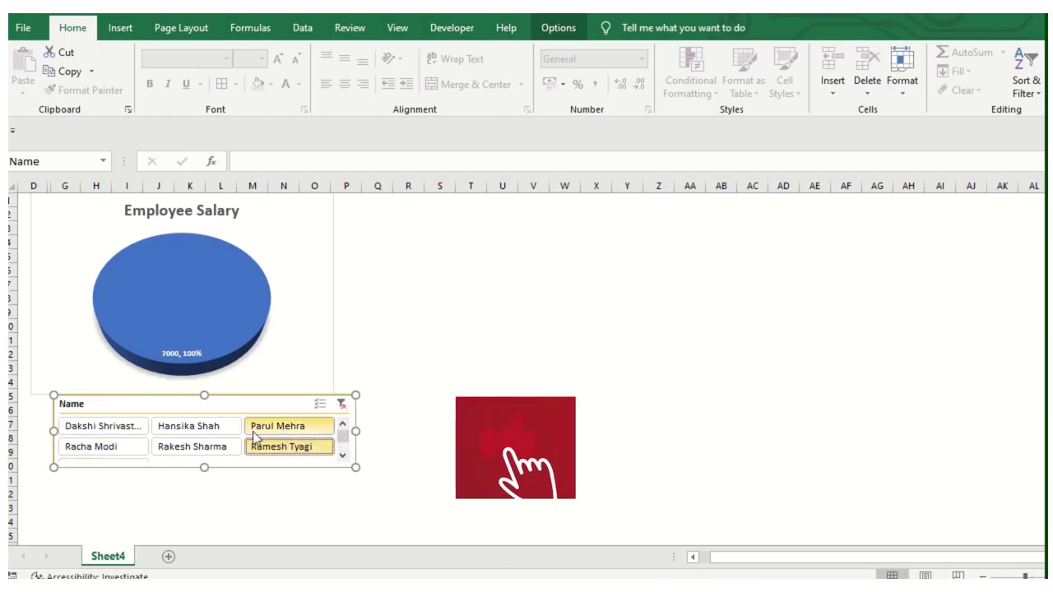
Add three more names to the filter, giving slices 7000, 6000, 9000 and 5000
{"action": "left_click", "coordinate": [189, 447], "text": "ctrl"}
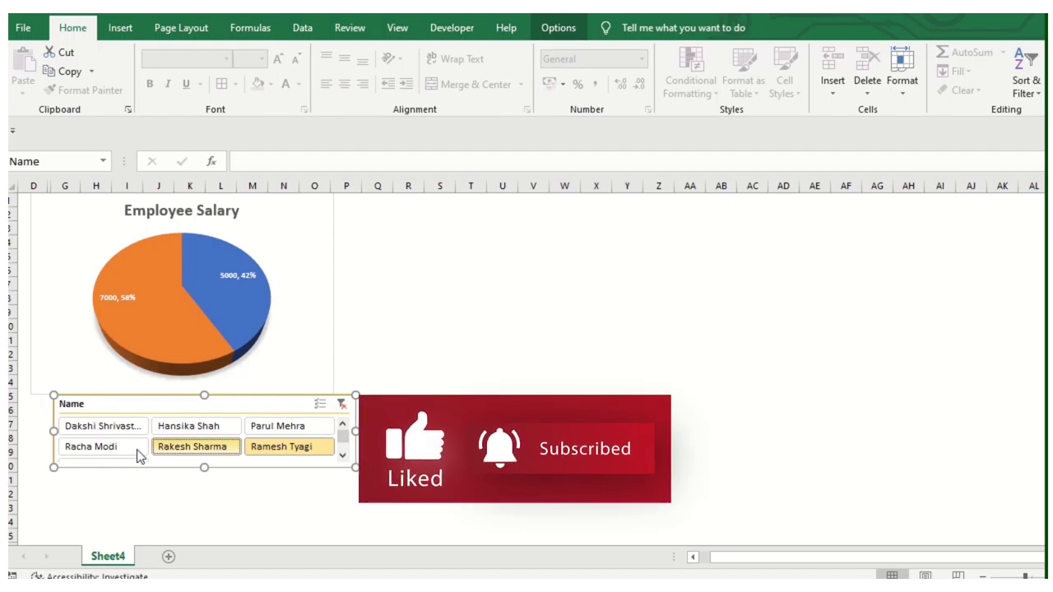
{"action": "left_click", "coordinate": [111, 455], "text": "ctrl"}
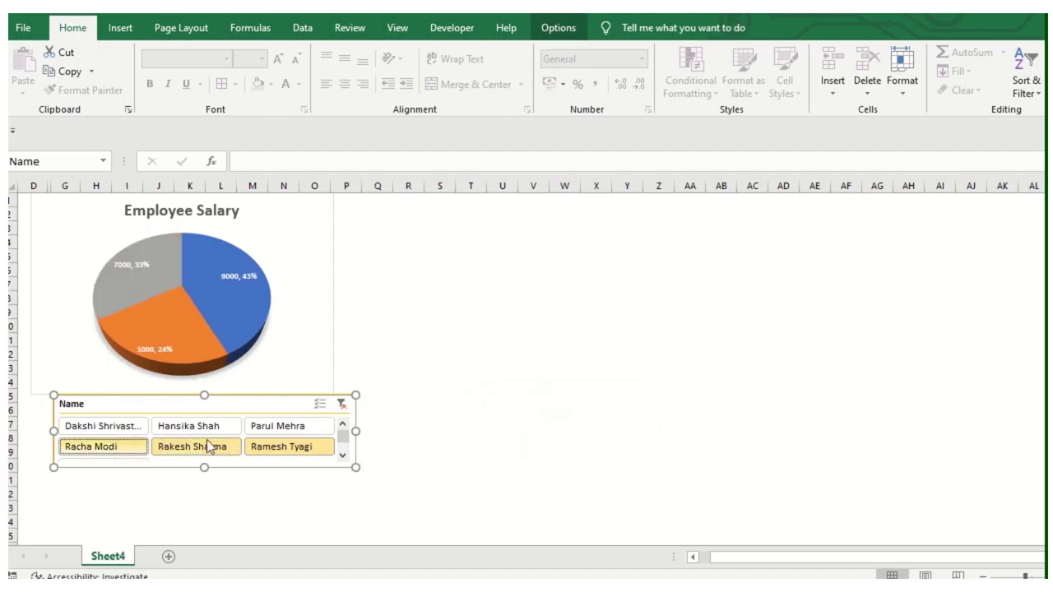
{"action": "left_click", "coordinate": [311, 428], "text": "ctrl"}
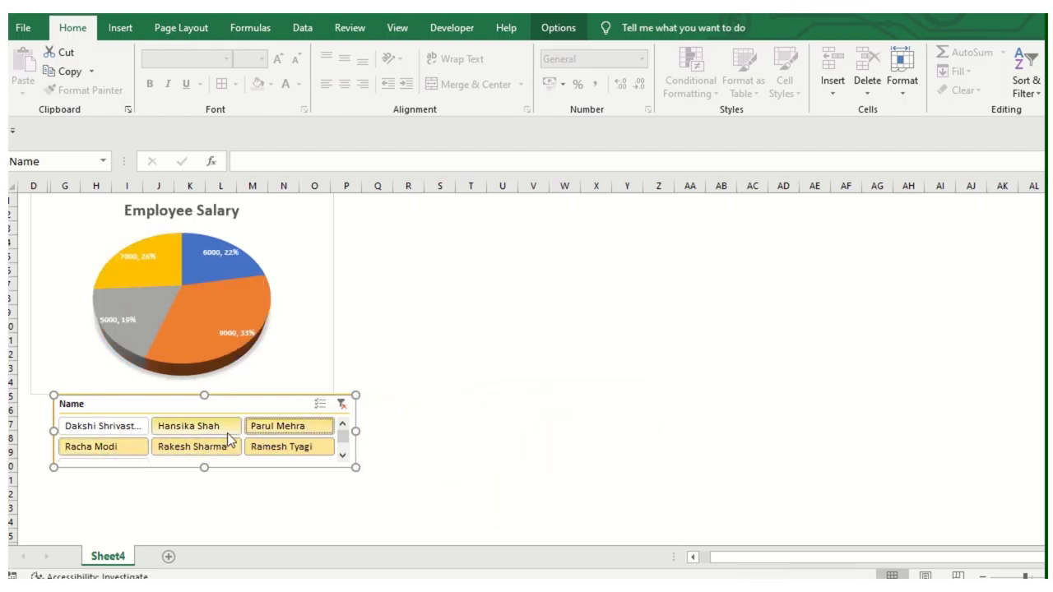